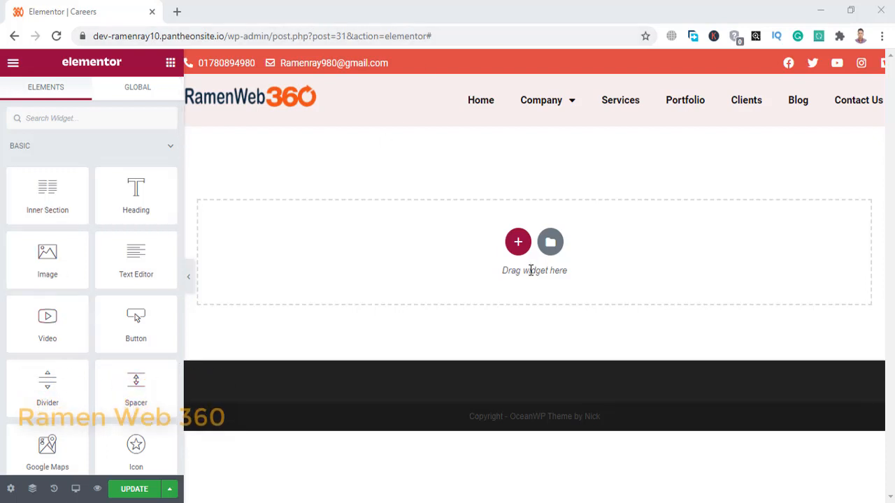
Step: Add a single-column section to the empty page and place an Image widget in it
left_click(518, 241)
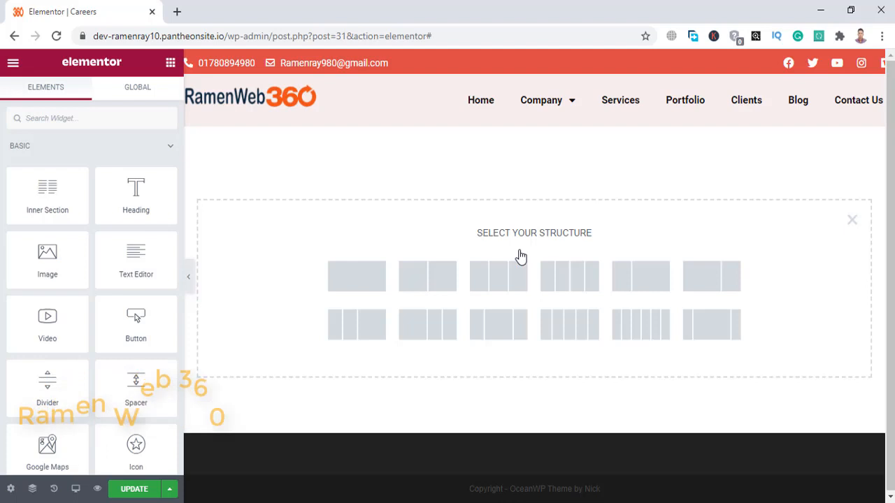
left_click(362, 281)
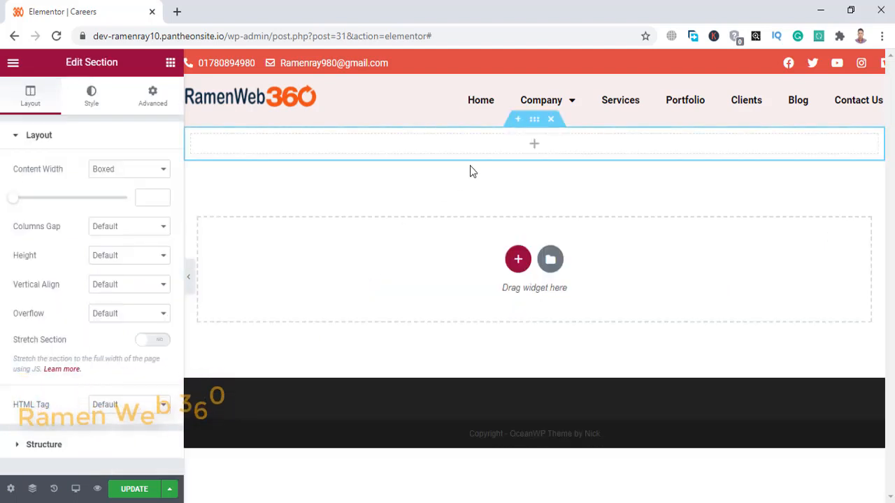
left_click(170, 64)
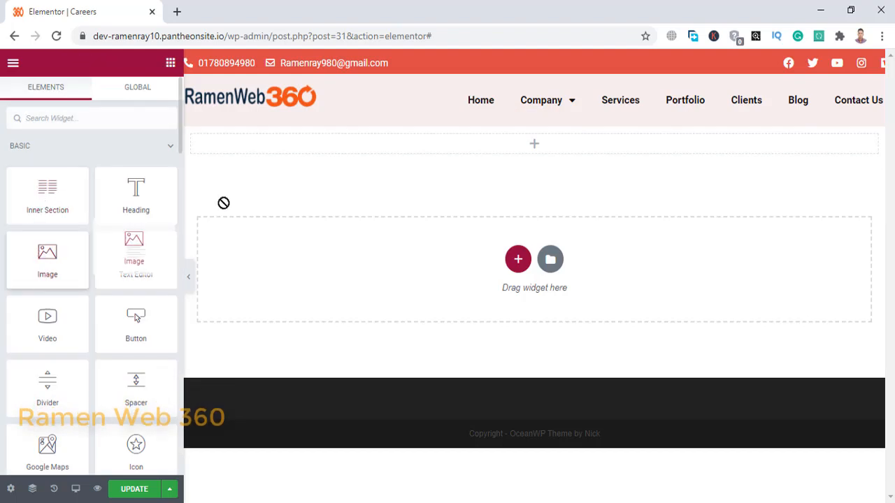
left_click_drag(224, 202, 444, 145)
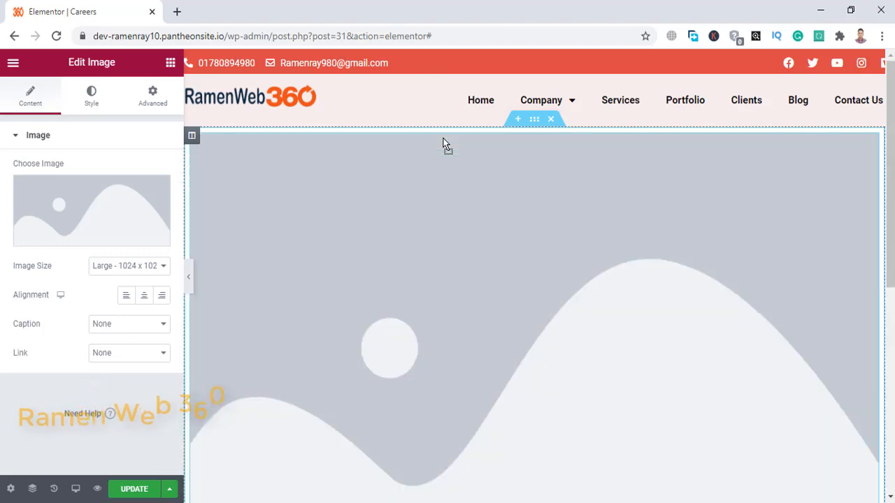
Step: Set the Image widget's picture to portfolio-course.jpg from the media library
left_click(128, 202)
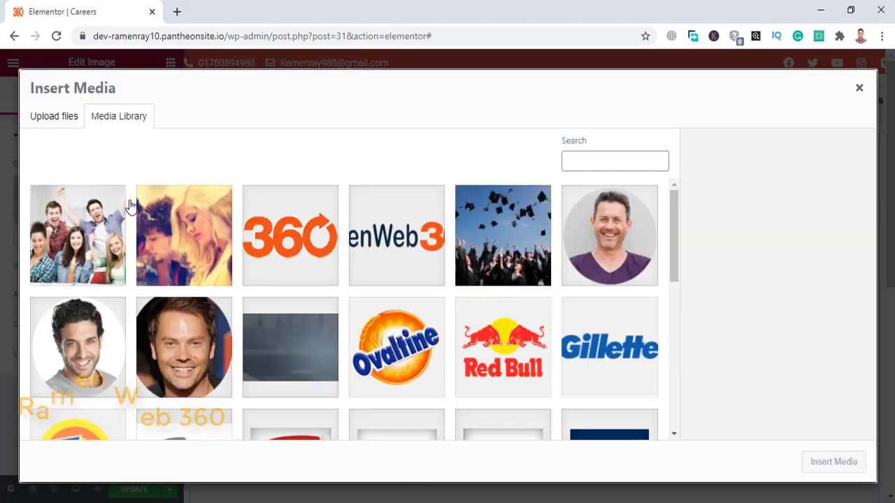
left_click(112, 229)
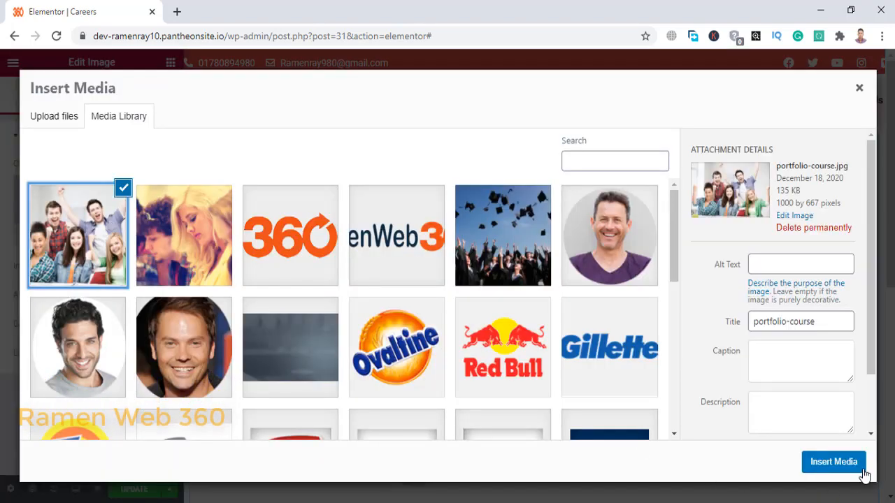
left_click(833, 461)
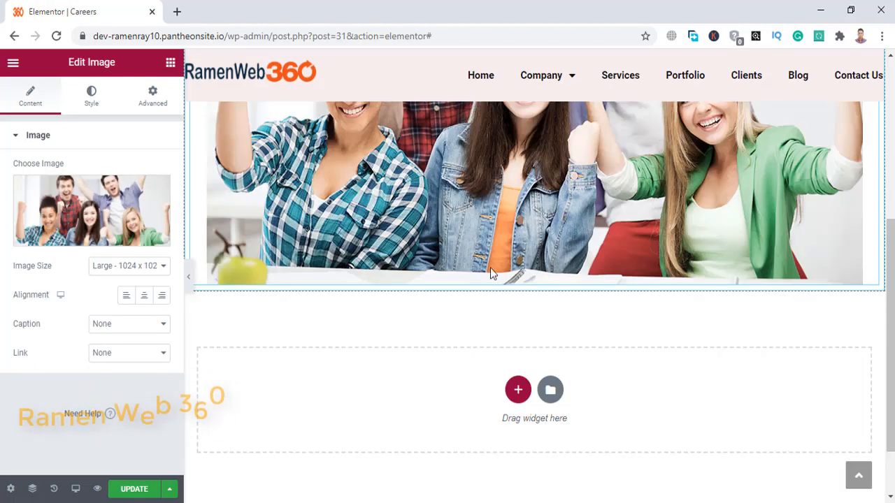
Step: Add an Inner Section below the large group image and extend it to three columns
left_click(171, 67)
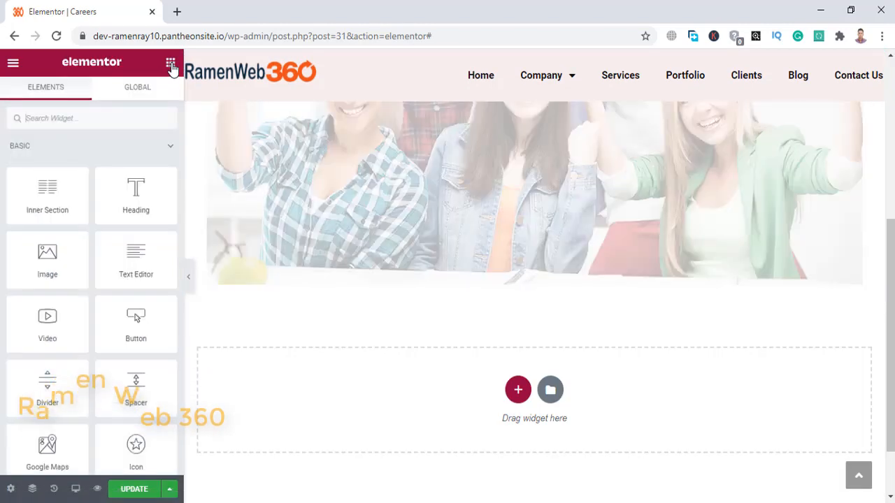
left_click_drag(41, 203, 501, 286)
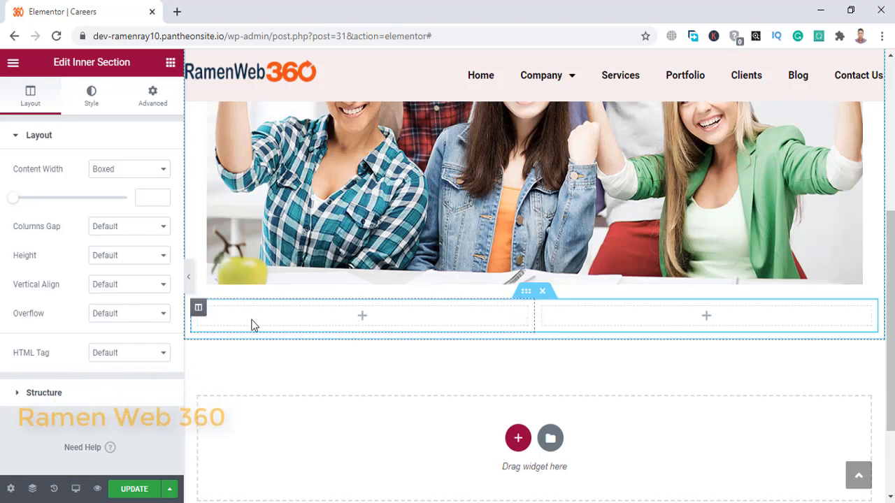
right_click(199, 313)
left_click(214, 322)
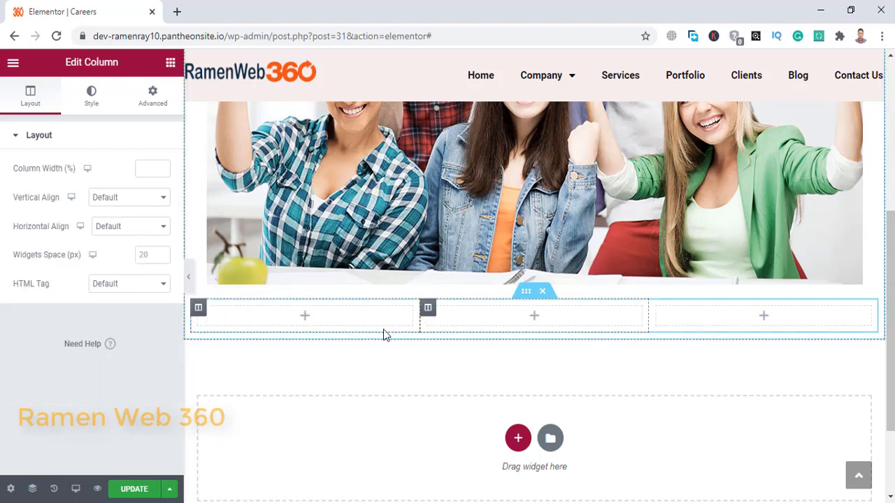
Step: Place an Image widget in the inner section's first column and insert blog-1-450x267-1.jpg from the media library
scroll(513, 218, "up", 5)
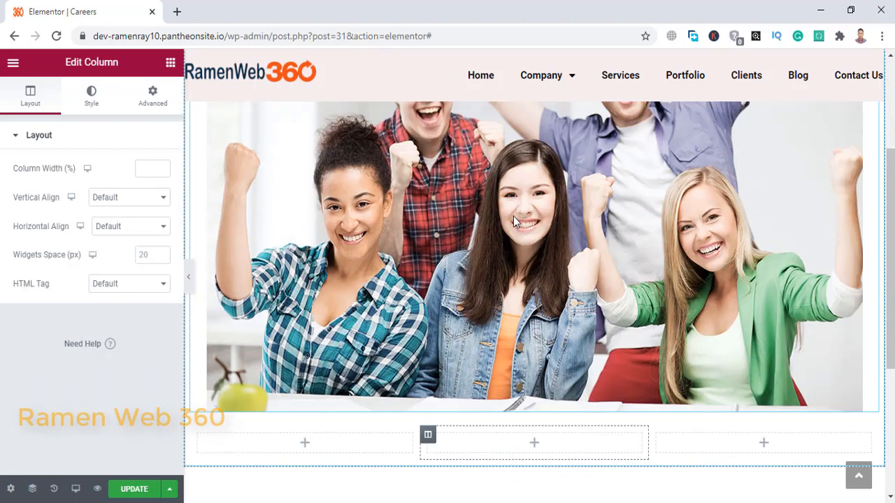
scroll(513, 218, "down", 7)
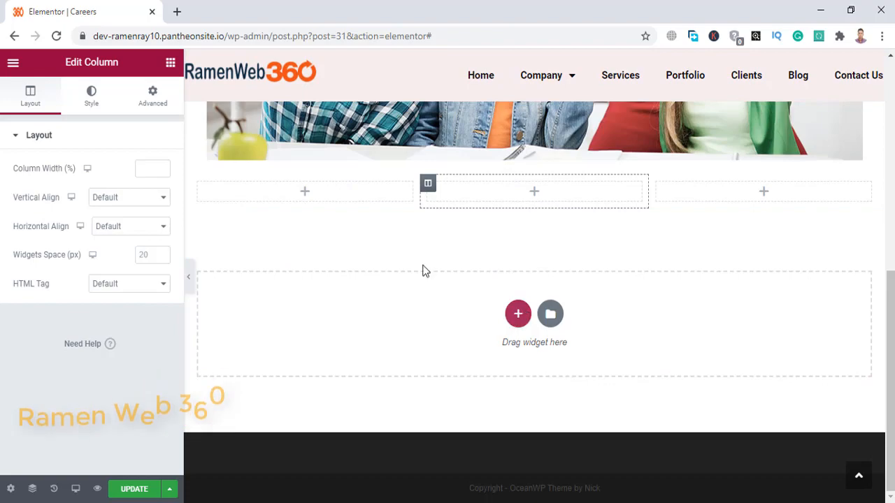
scroll(424, 270, "up", 4)
scroll(494, 227, "up", 3)
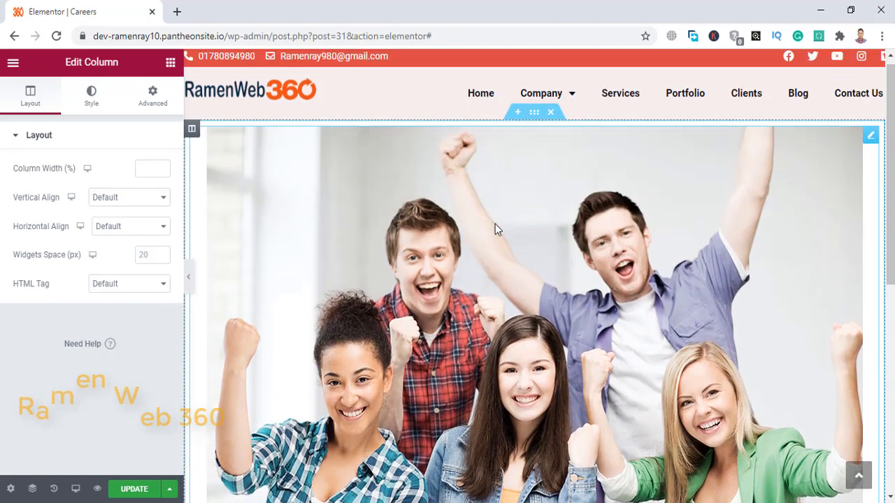
scroll(511, 280, "down", 5)
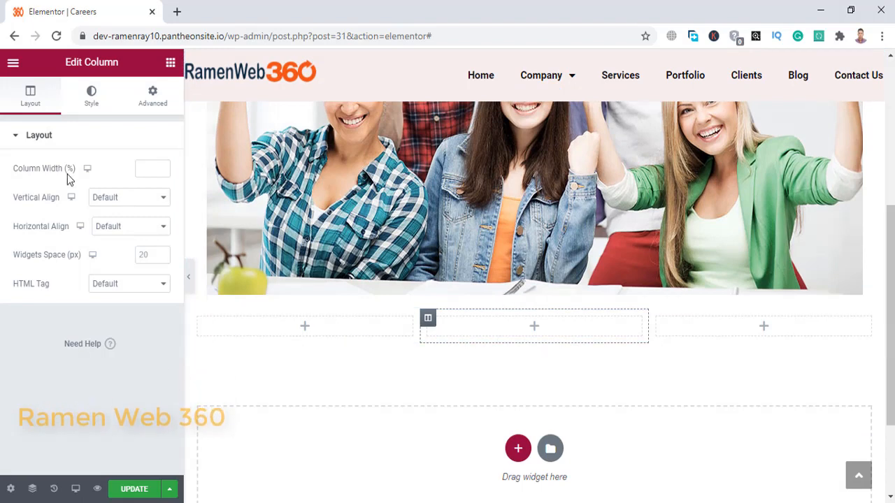
left_click(170, 63)
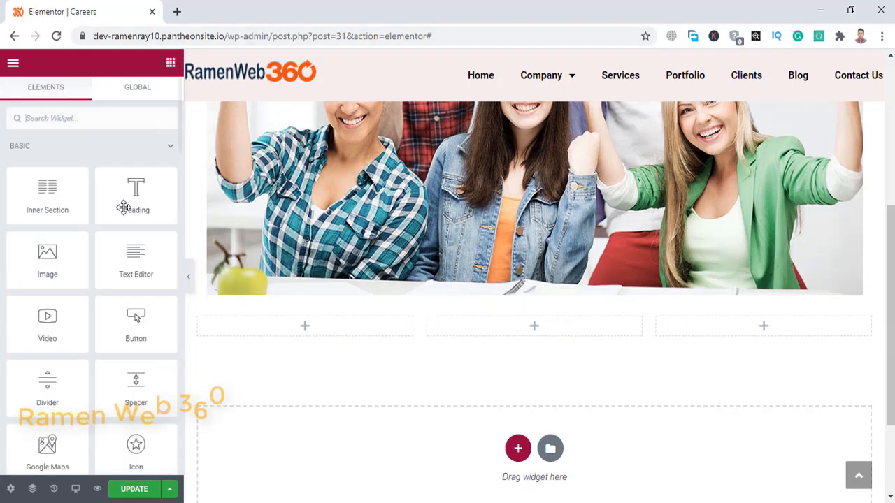
left_click_drag(35, 268, 48, 268)
left_click_drag(156, 276, 291, 331)
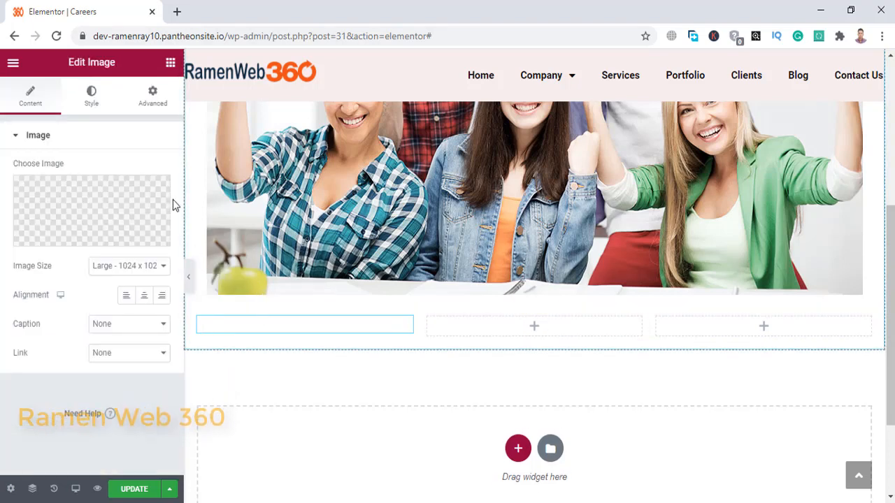
left_click(71, 213)
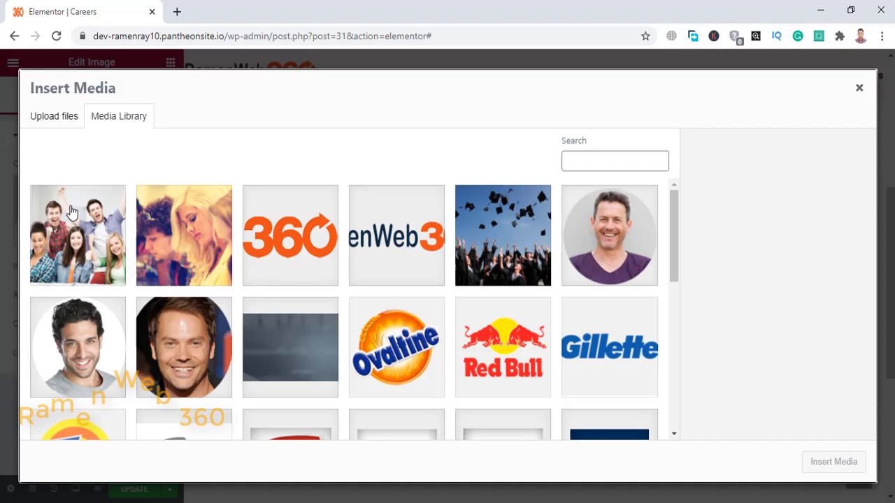
left_click(174, 230)
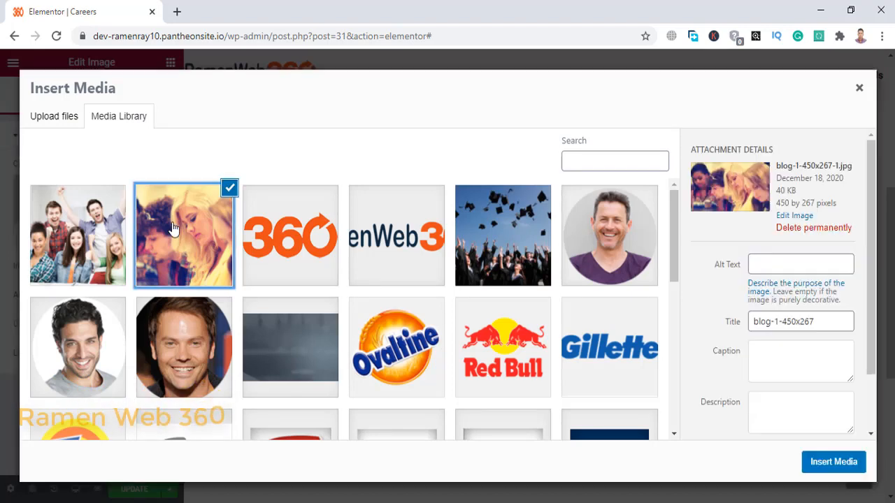
left_click(815, 465)
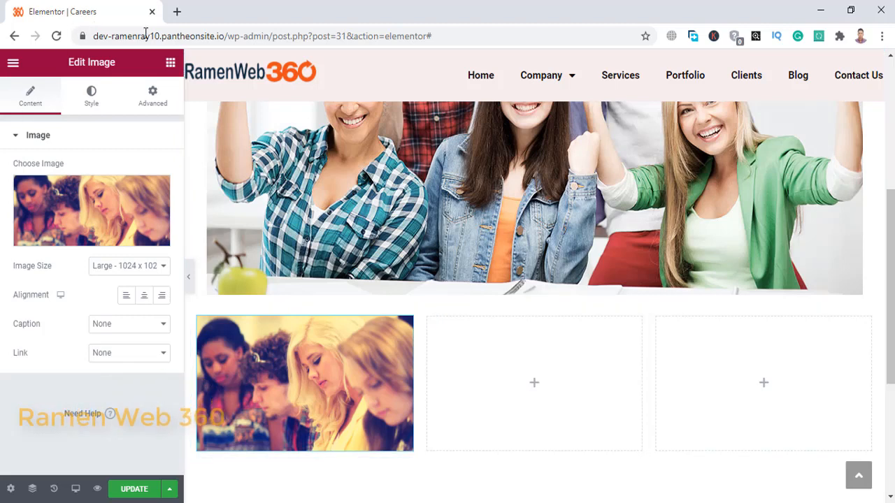
Step: Add a center-aligned Button widget to the inner section's middle column and a Video widget to its third column
left_click(166, 64)
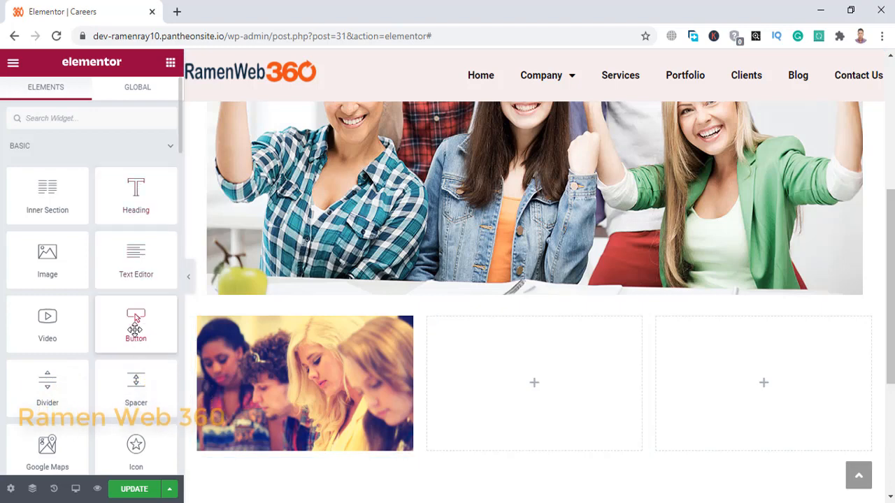
left_click_drag(134, 328, 550, 399)
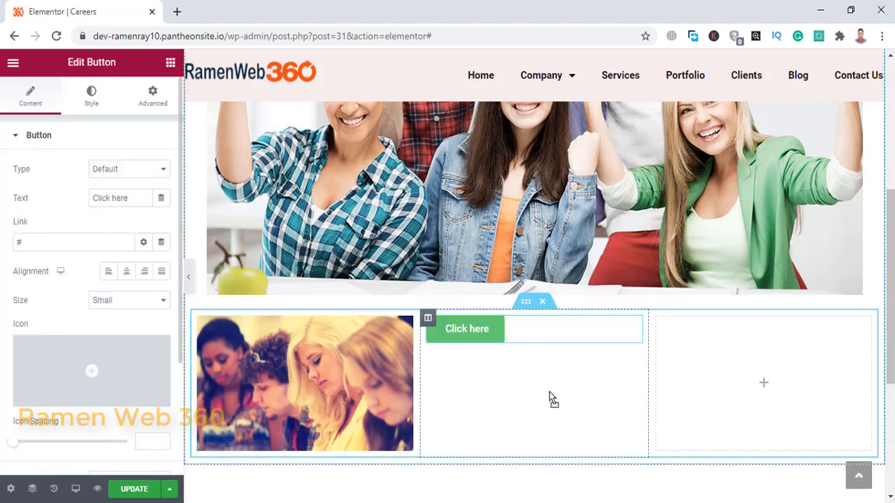
left_click(126, 277)
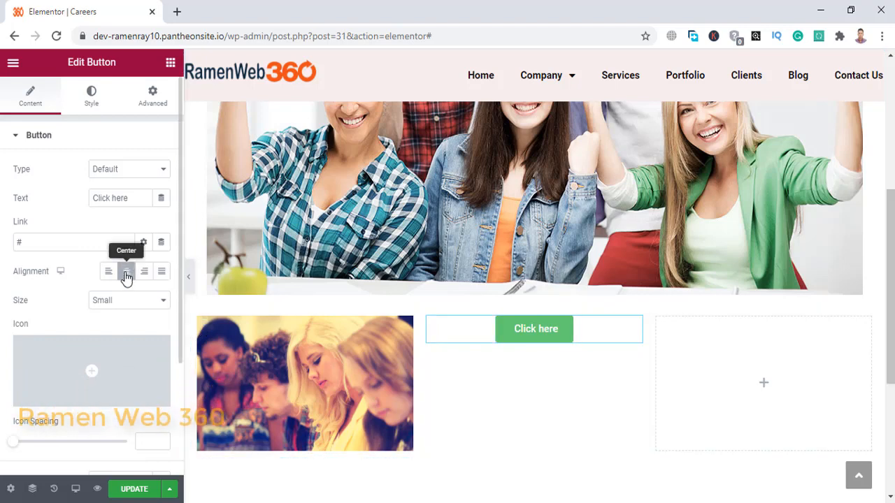
left_click(715, 376)
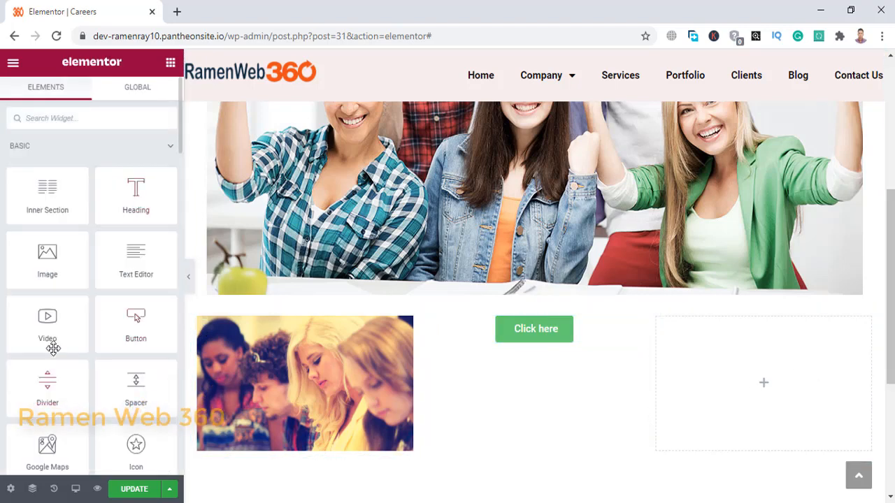
left_click_drag(50, 328, 736, 375)
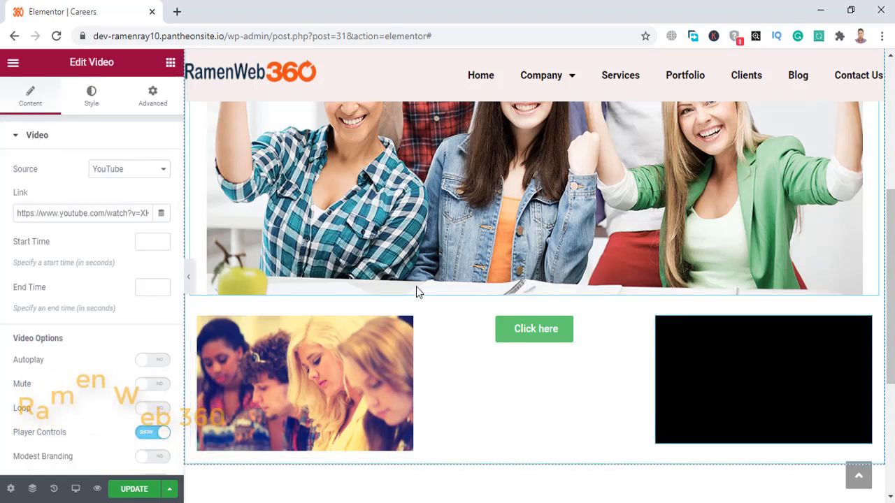
Step: Add a new section with two equal columns below the existing section
scroll(416, 287, "up", 5)
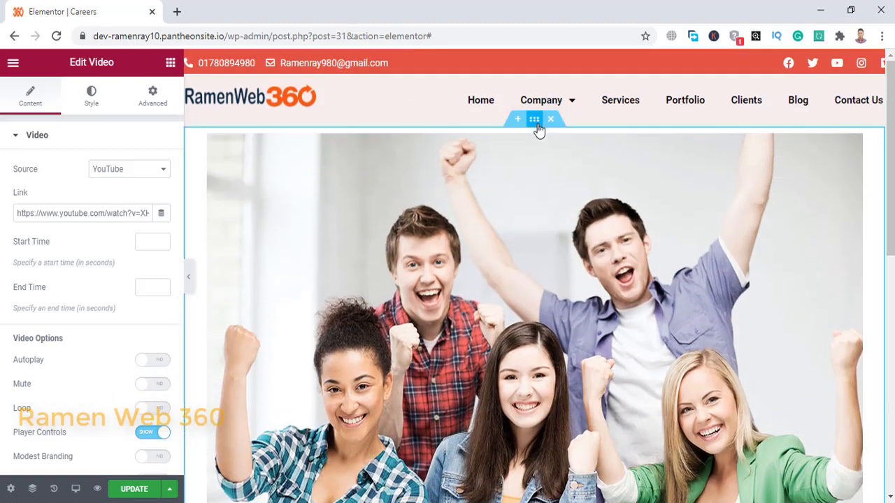
scroll(502, 245, "down", 1)
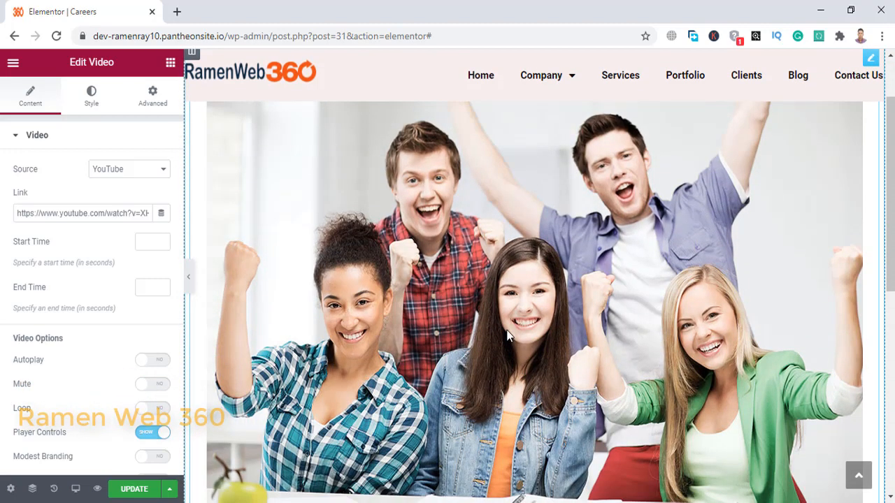
scroll(502, 244, "down", 4)
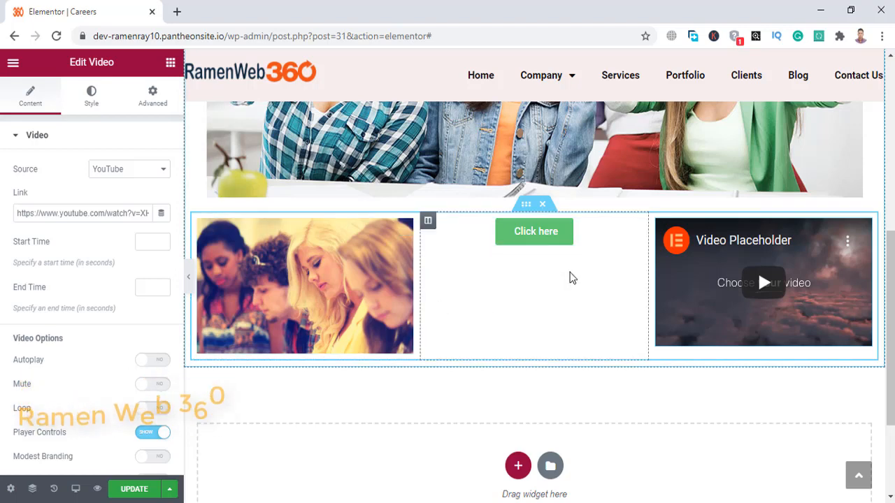
scroll(553, 321, "down", 2)
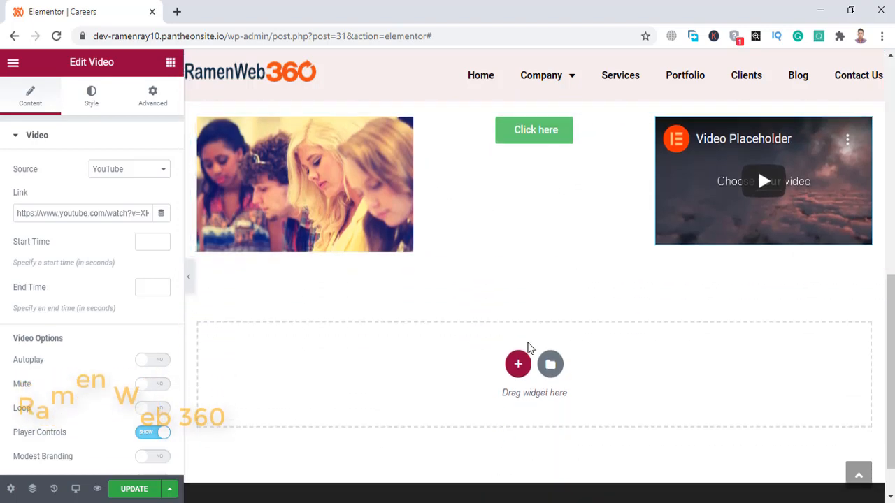
left_click(518, 365)
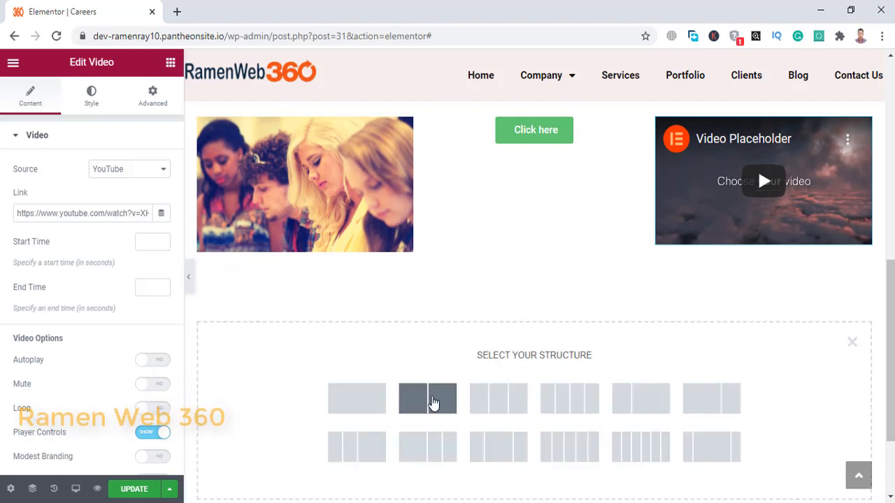
left_click(431, 402)
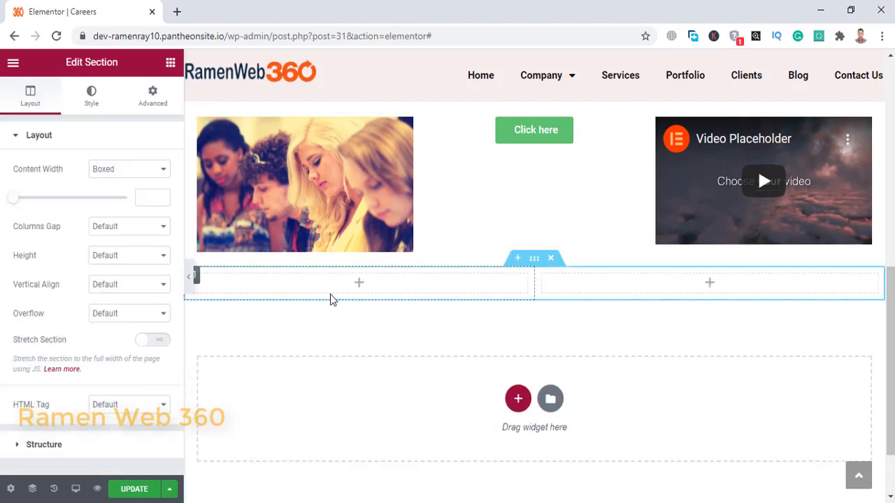
Step: Place an Image widget in the first column of the two-column section and insert portfolio-course.jpg from the media library
left_click(168, 63)
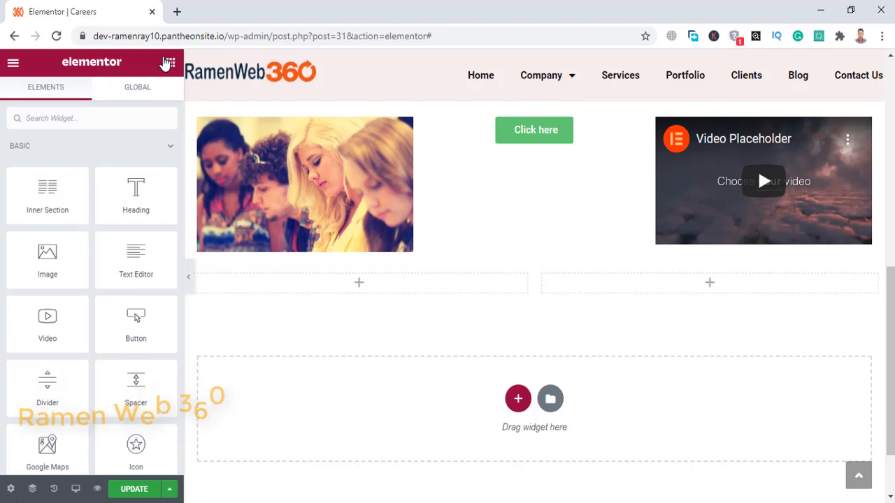
left_click_drag(47, 251, 324, 291)
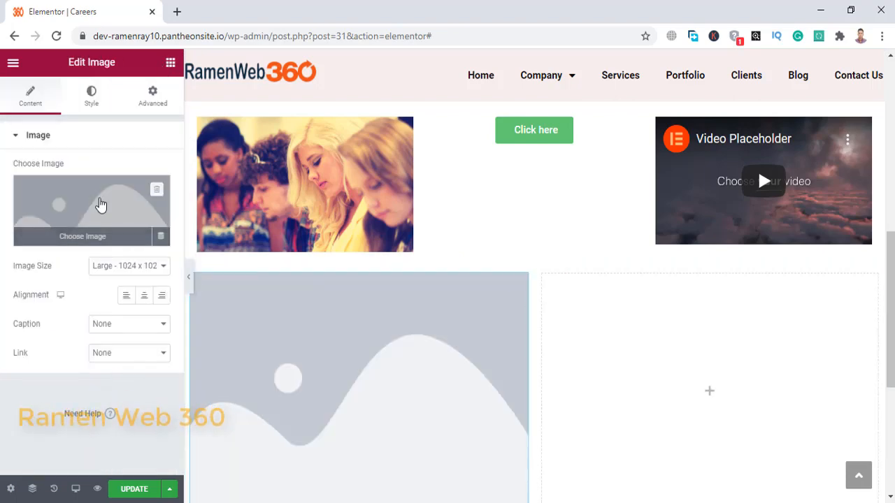
left_click(100, 206)
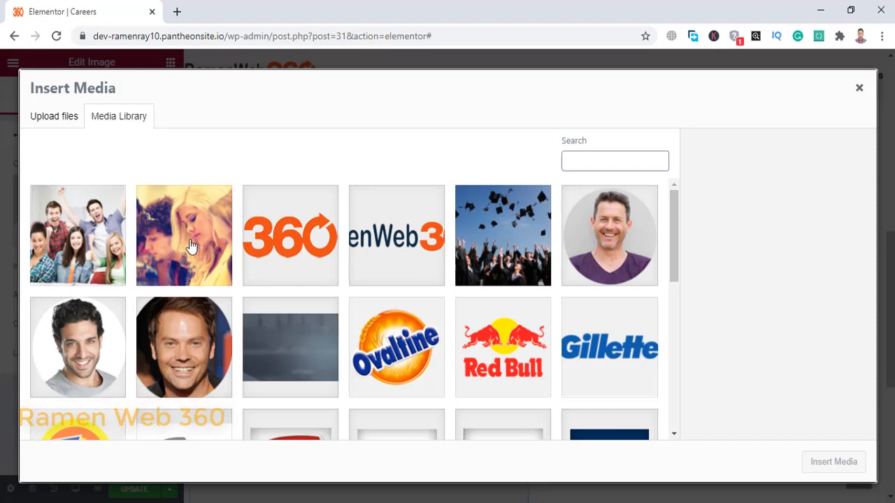
left_click(91, 246)
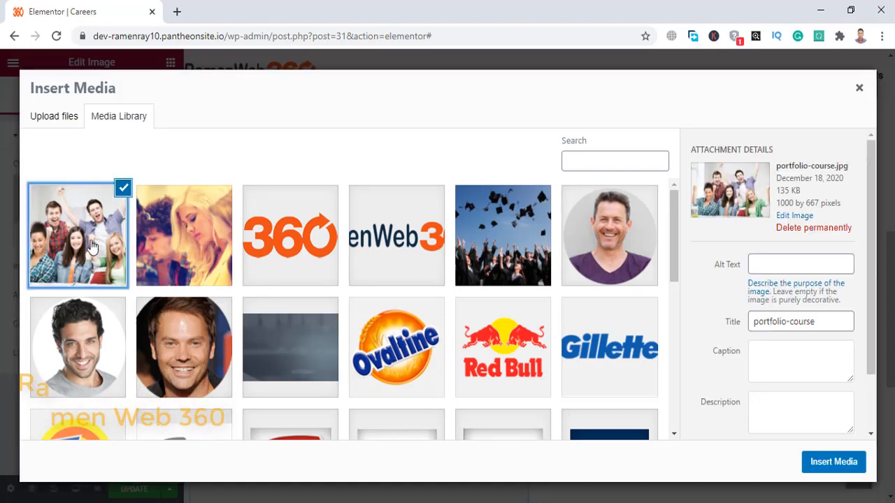
left_click(850, 462)
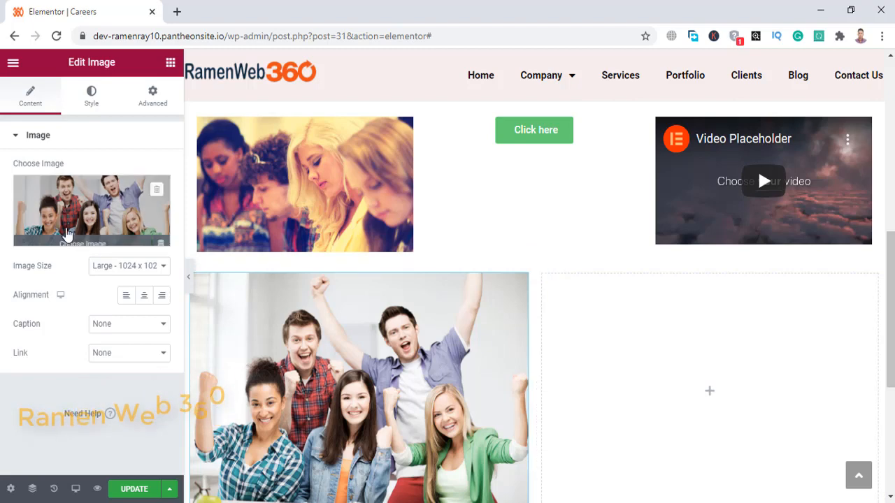
Step: Place an Inner Section in the second column of the two-column section and duplicate its first column to make three columns
left_click(170, 65)
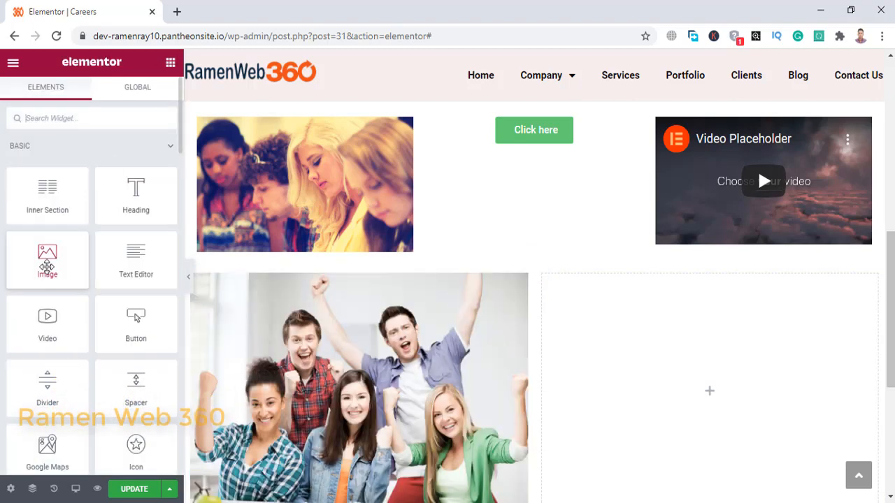
left_click_drag(46, 204, 681, 322)
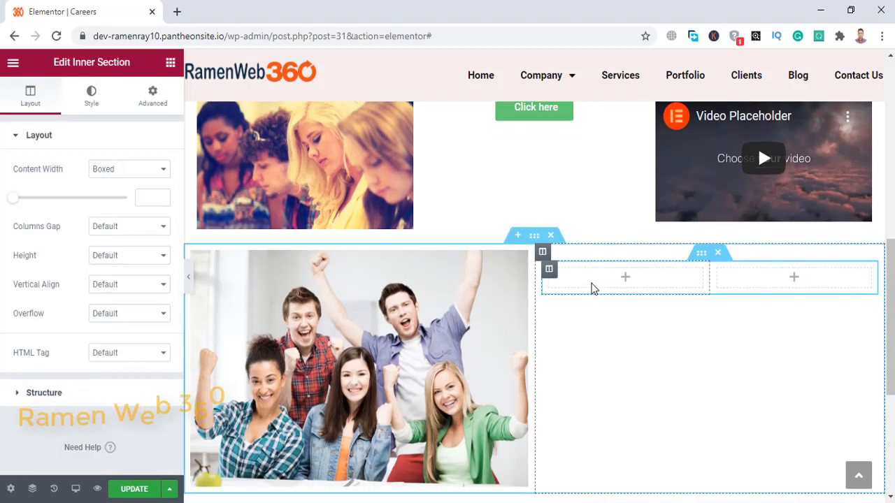
right_click(549, 272)
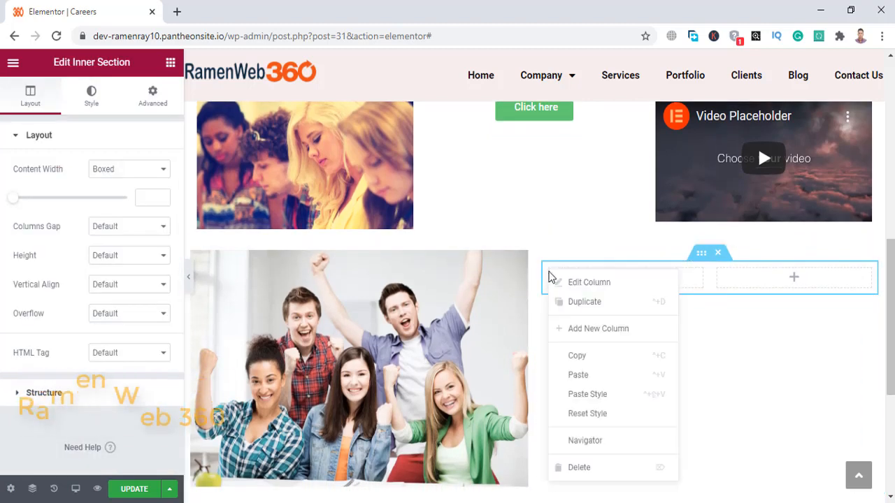
left_click(567, 301)
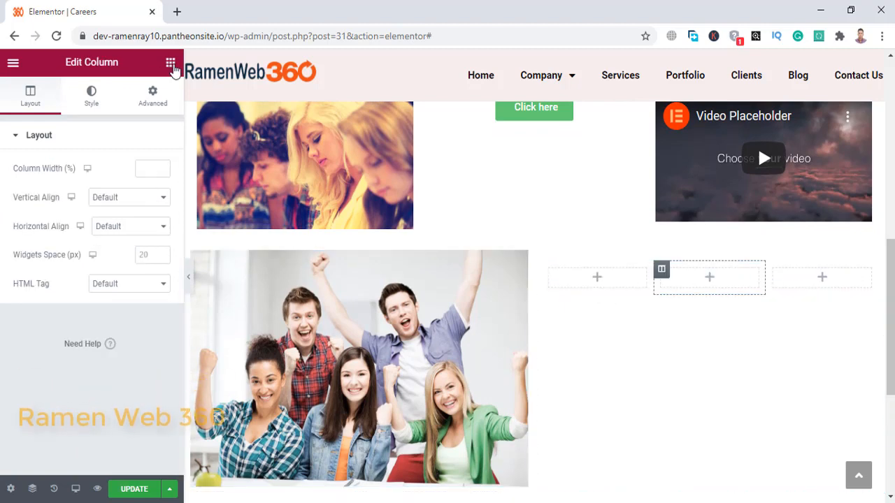
Step: Place an Image widget in the new inner section's first column and insert blog-1-450x267-1.jpg from the media library
left_click(171, 64)
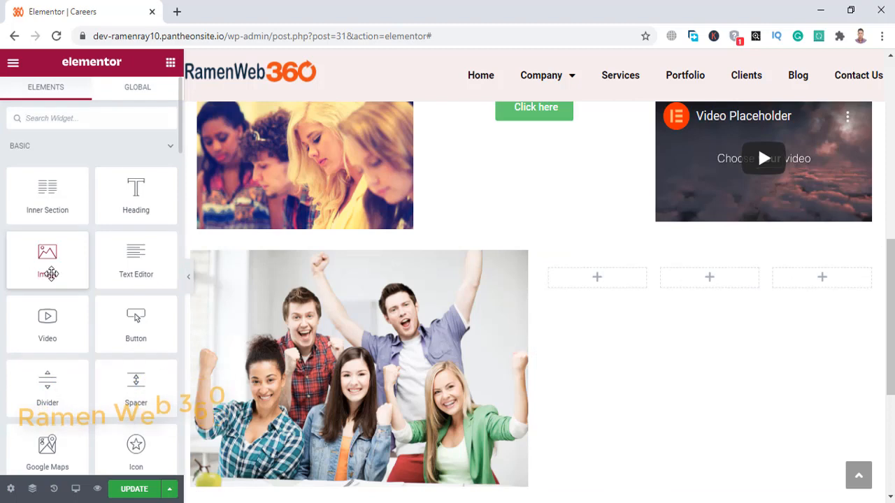
left_click_drag(51, 274, 583, 286)
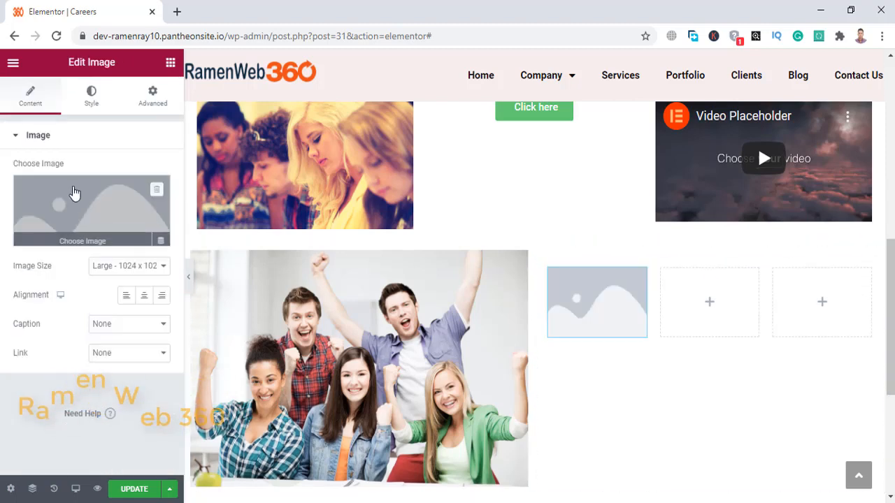
left_click(75, 194)
left_click(176, 219)
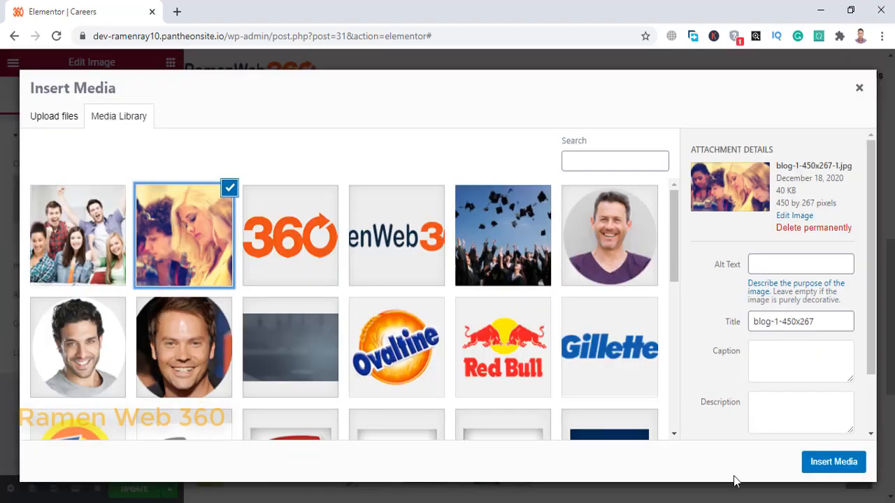
left_click(833, 462)
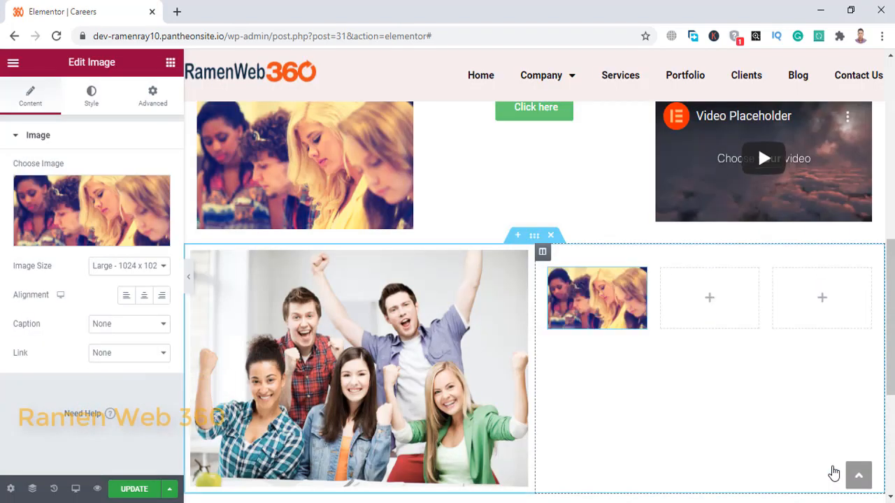
Step: Duplicate the image widget twice and move the copies into the inner section's second and third columns
right_click(606, 291)
left_click(632, 323)
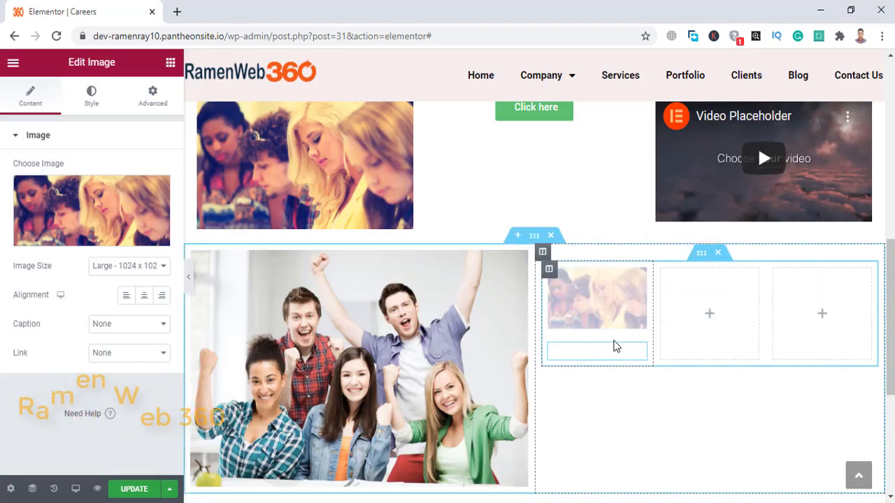
left_click_drag(608, 369, 692, 314)
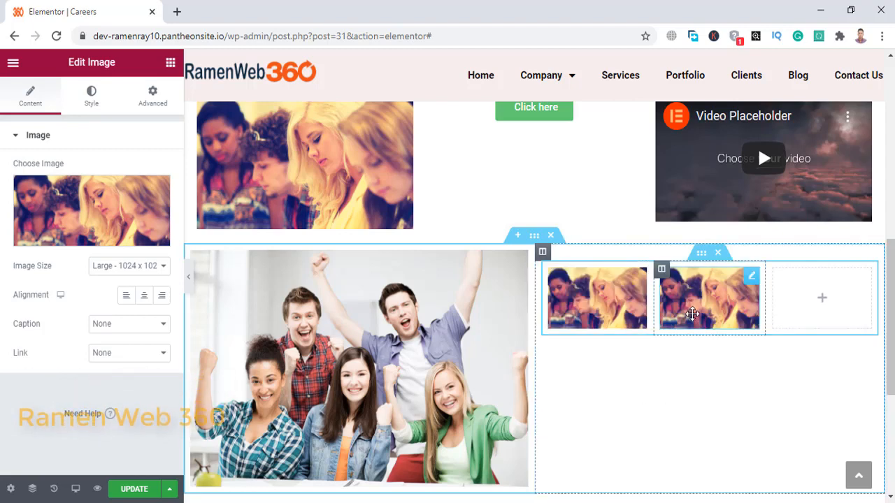
right_click(724, 273)
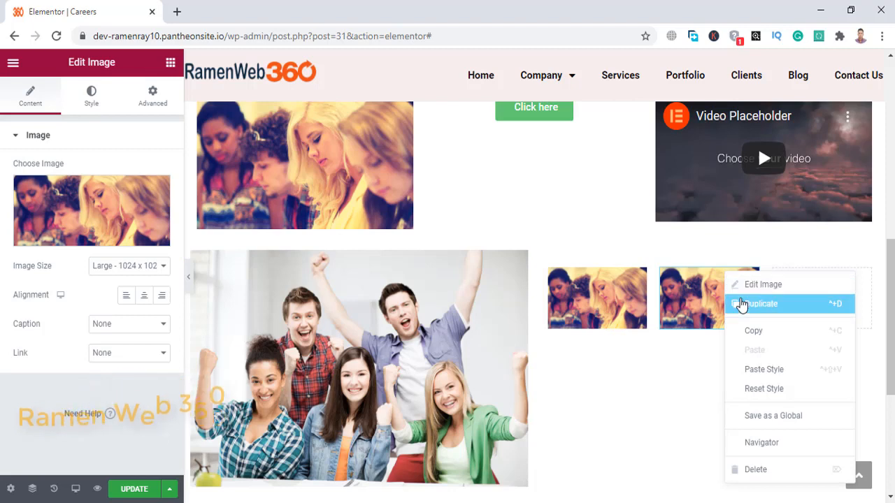
left_click(741, 303)
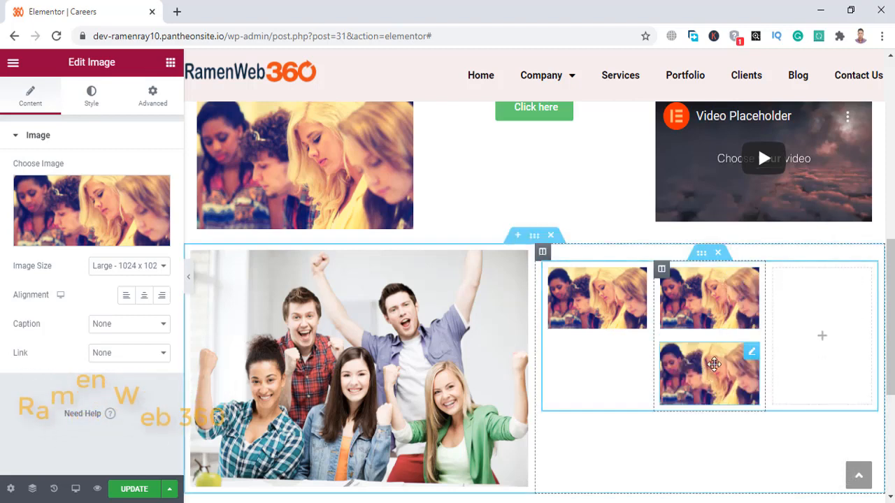
left_click_drag(709, 364, 807, 304)
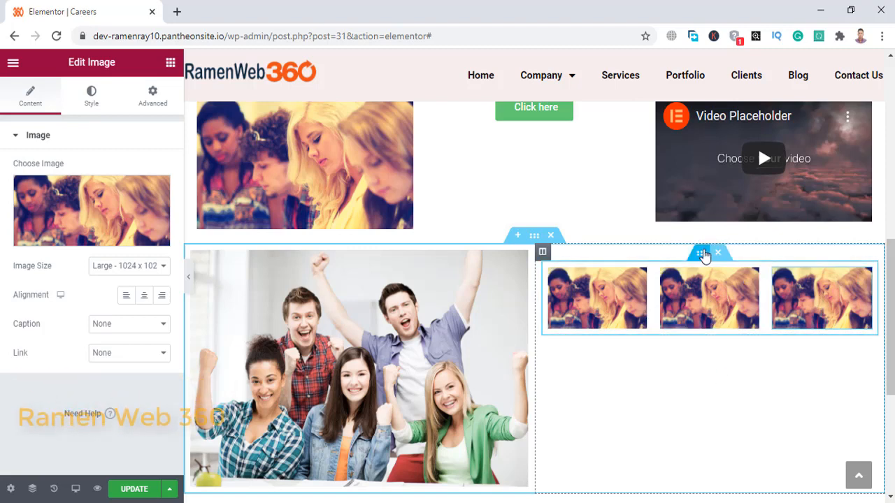
Step: Duplicate the inner section with the three images twice to make three rows of images
right_click(701, 253)
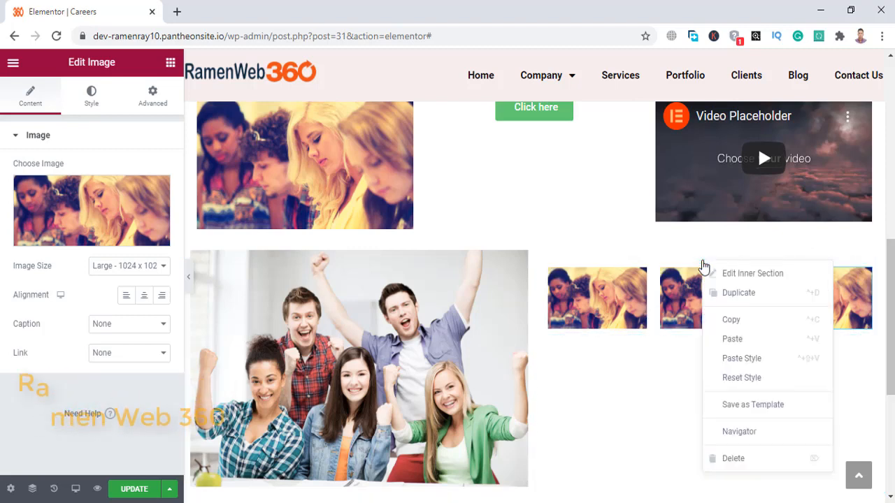
left_click(718, 294)
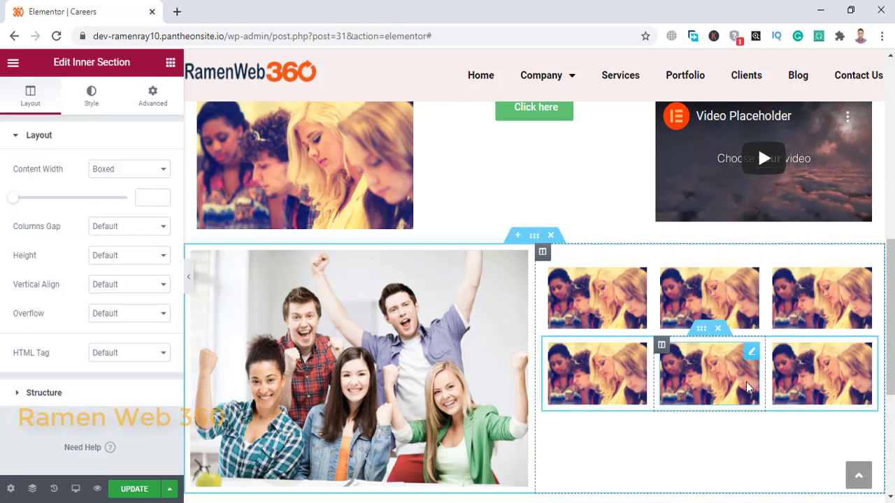
scroll(445, 398, "down", 2)
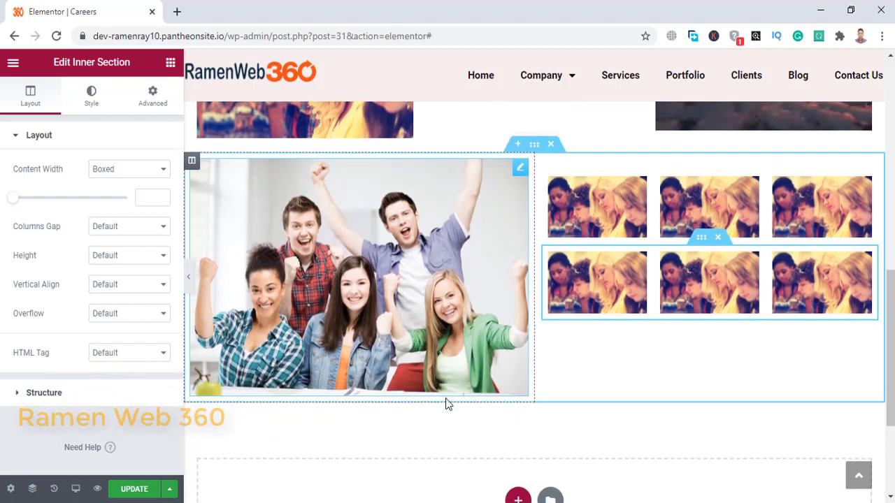
right_click(701, 252)
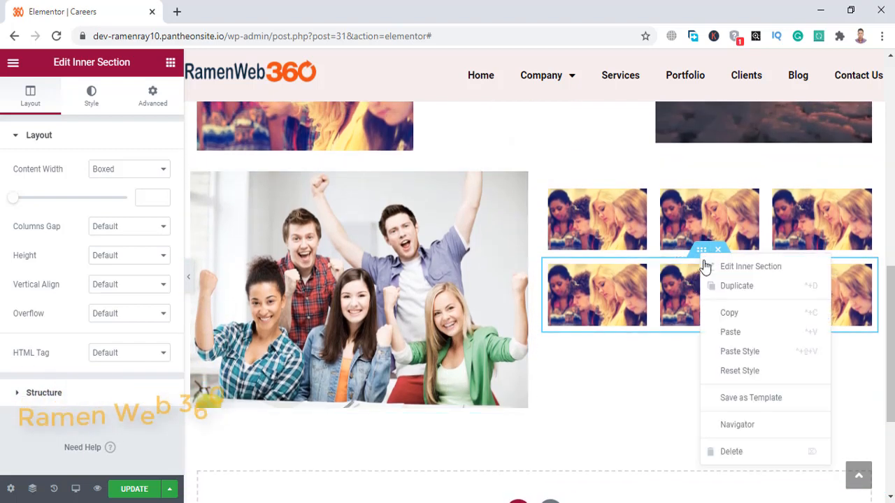
left_click(715, 285)
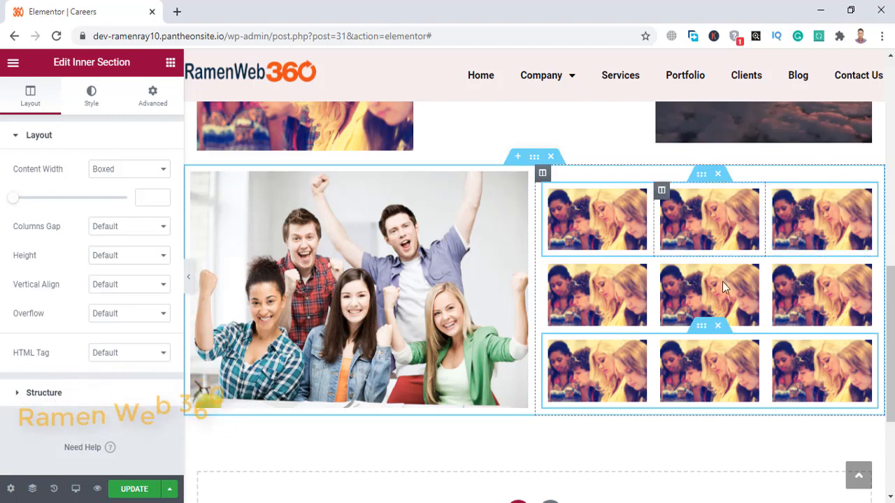
Step: Give the inner section containing the image, button and video a classic background with the red color #BC3939
scroll(524, 307, "up", 3)
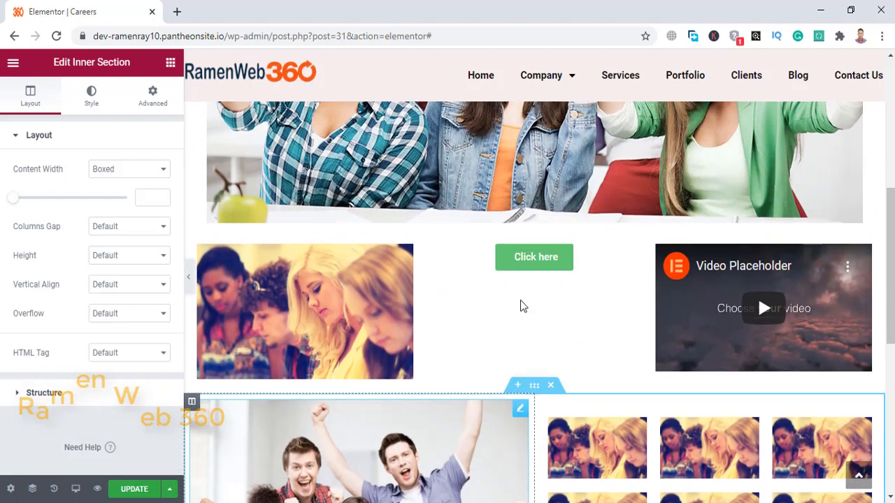
scroll(507, 294, "up", 2)
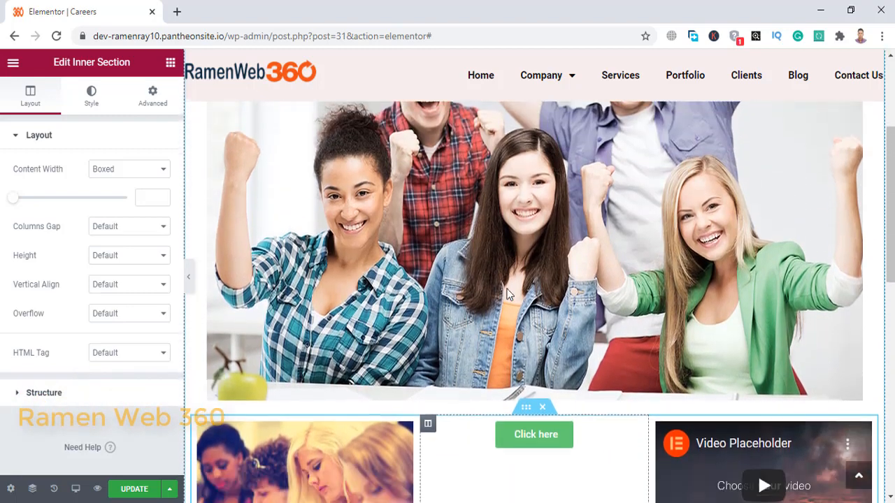
scroll(509, 296, "down", 2)
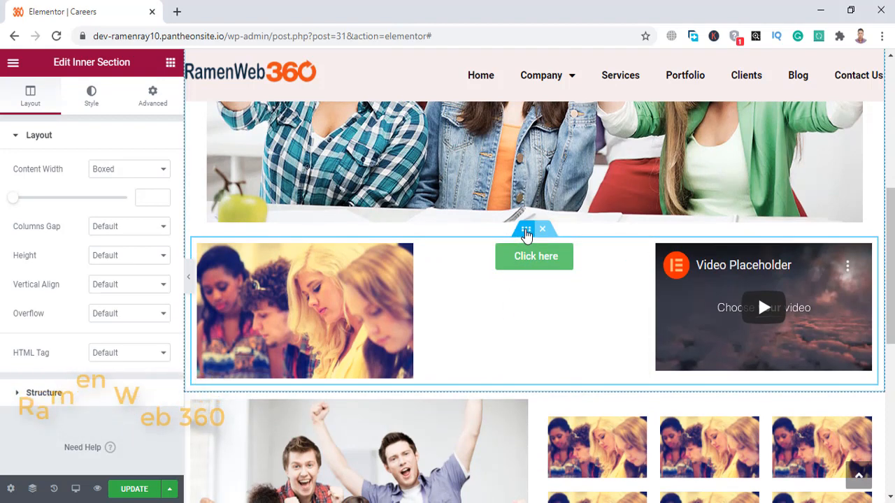
left_click(89, 98)
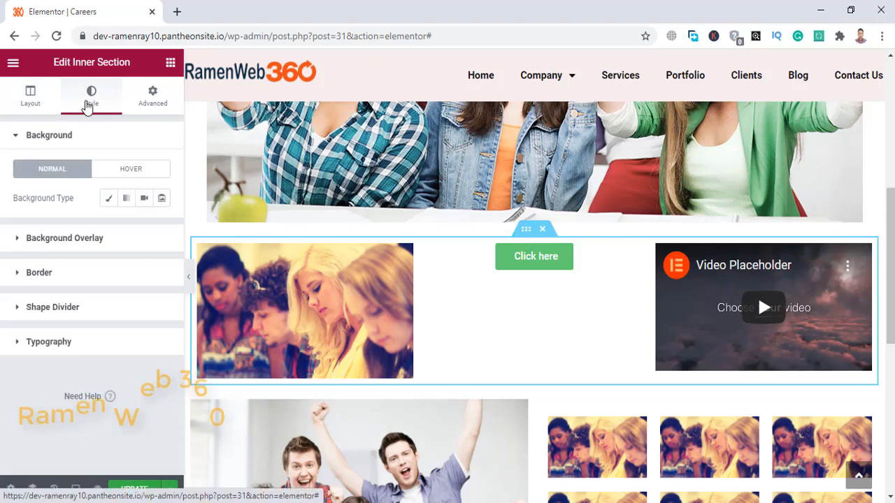
left_click(107, 199)
left_click(161, 228)
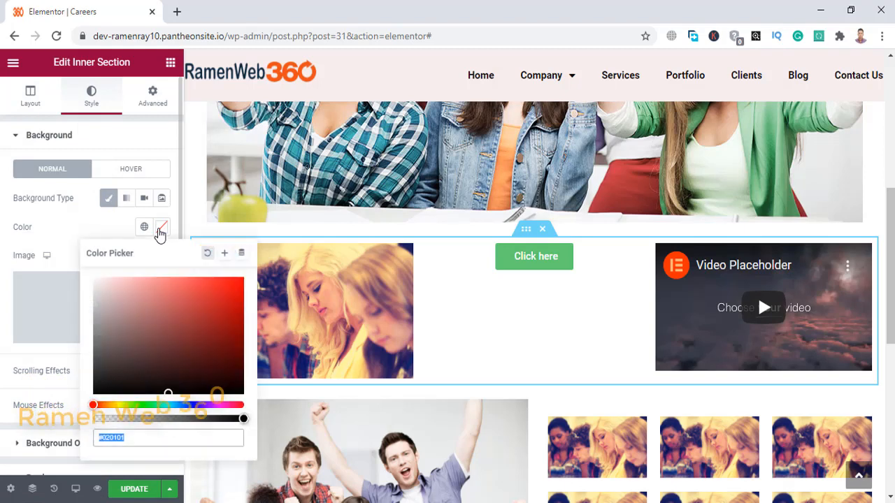
left_click(2, 323)
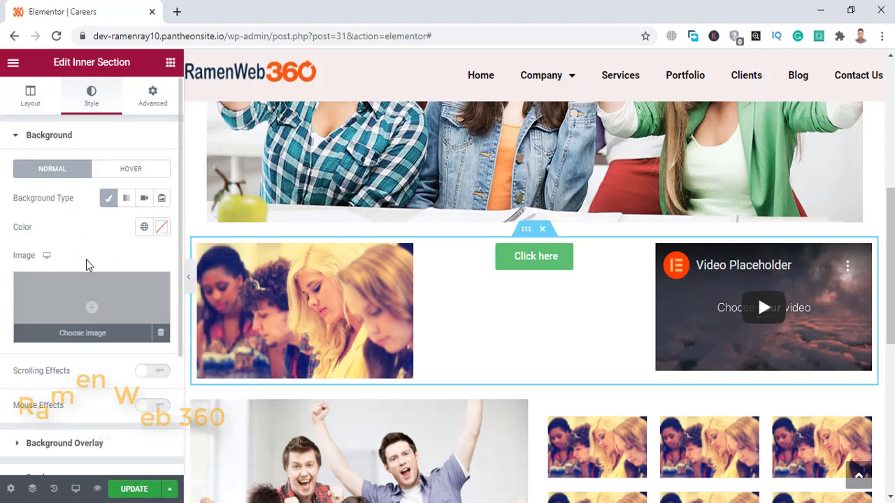
left_click(163, 227)
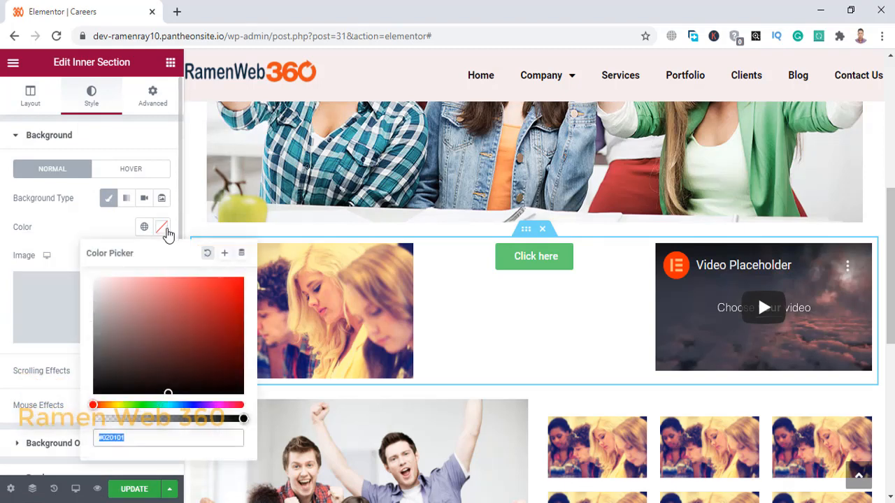
left_click(196, 308)
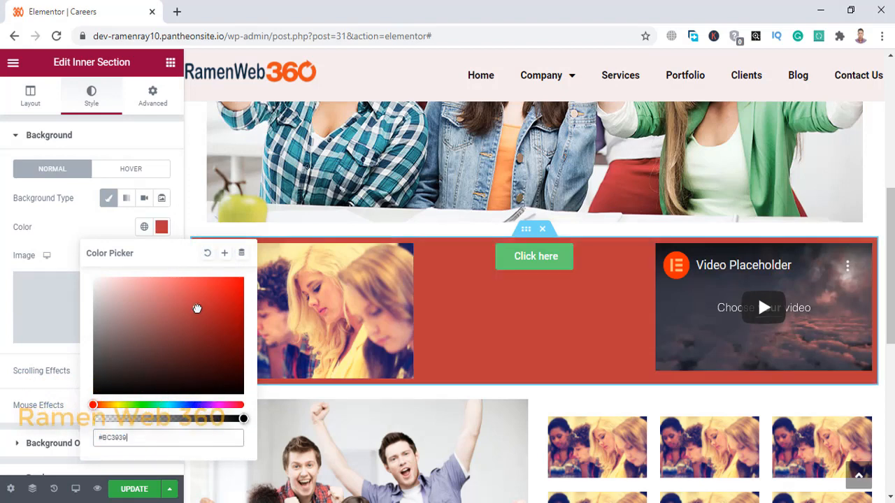
left_click(4, 267)
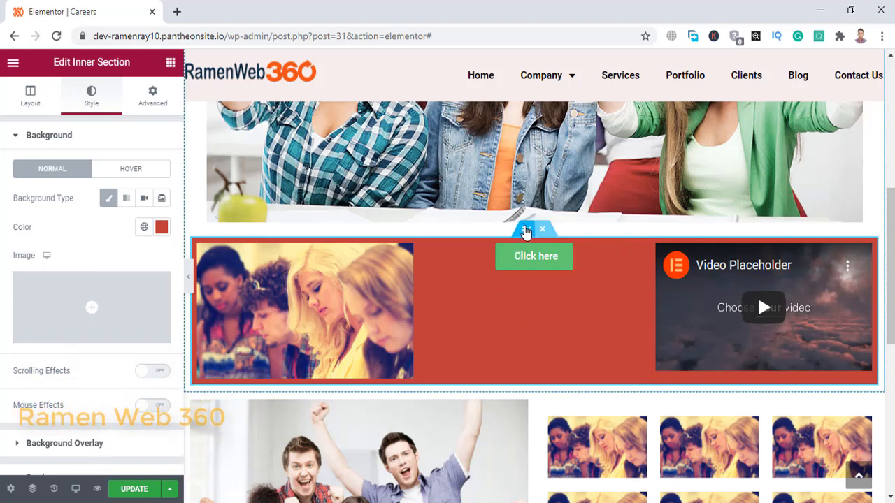
Step: Add a classic background overlay in the grey color #969494 to the same inner section
left_click(60, 145)
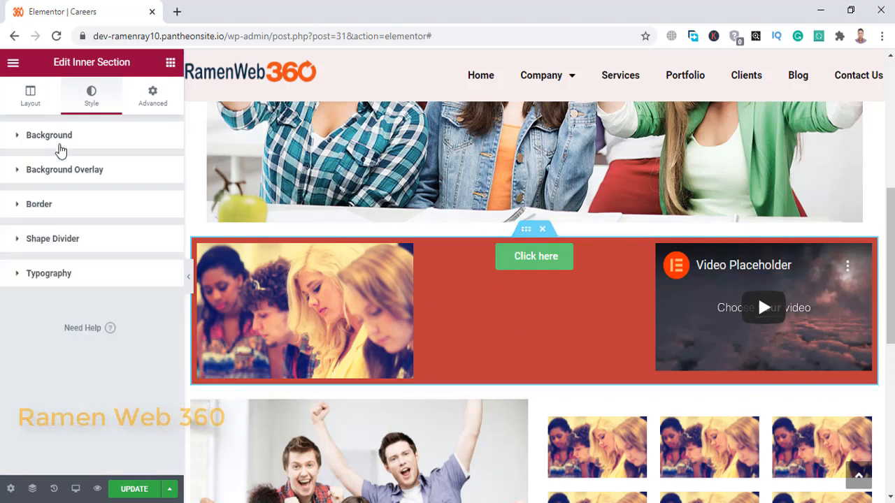
left_click(65, 169)
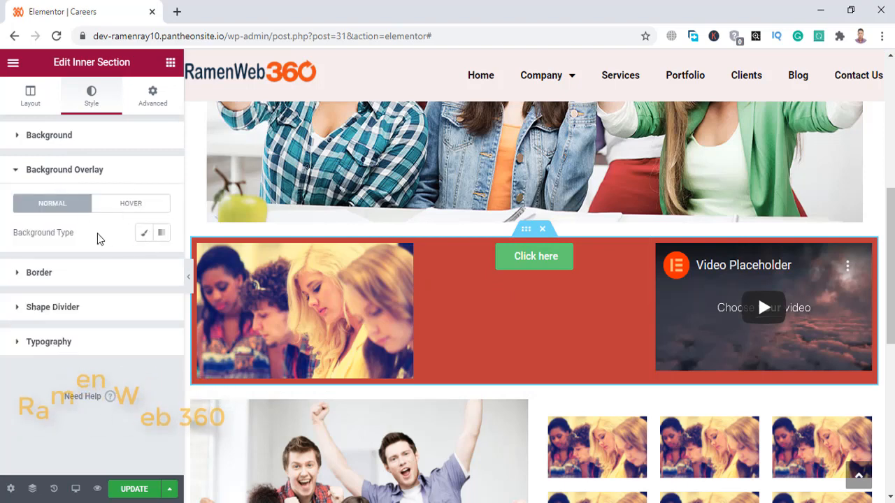
left_click(144, 234)
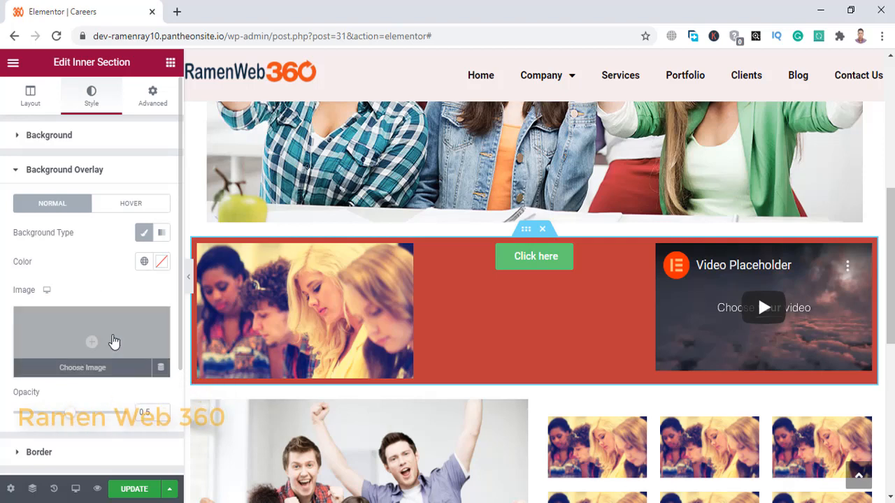
left_click(163, 262)
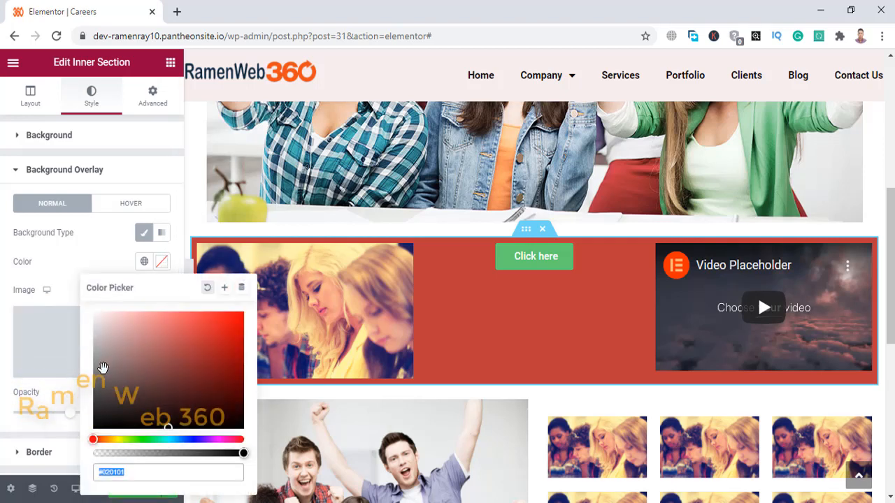
left_click(95, 361)
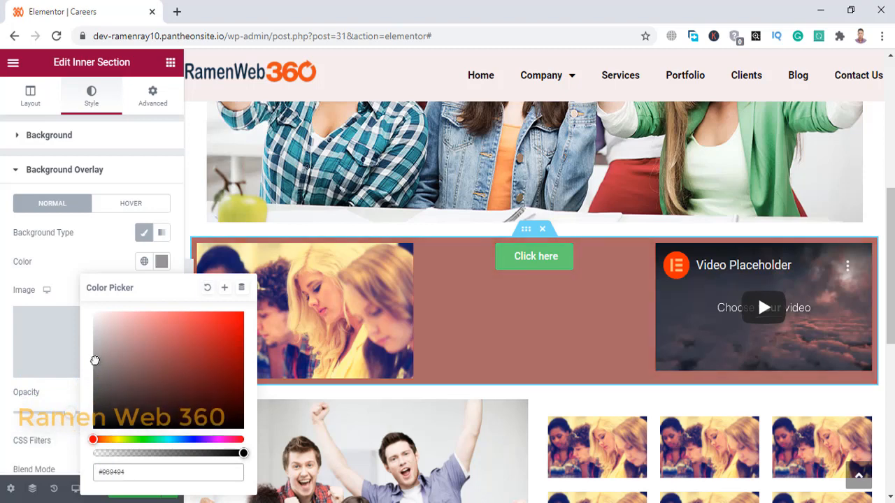
left_click(4, 245)
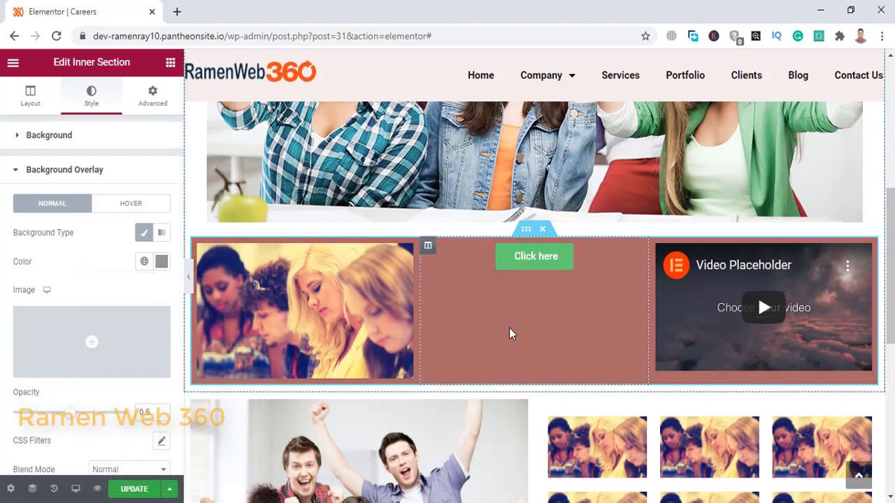
Step: Add a top shape divider of type Drops to the inner section containing the image, button and video
left_click(66, 170)
left_click(44, 240)
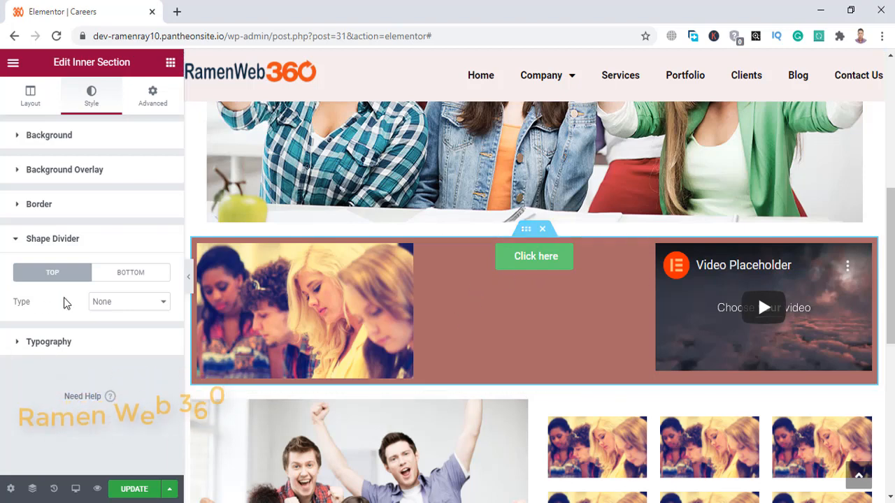
left_click(105, 301)
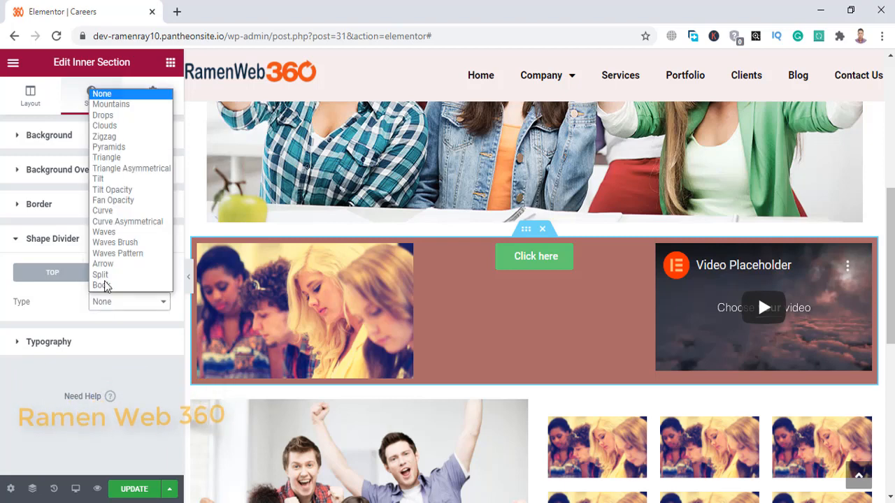
left_click(117, 115)
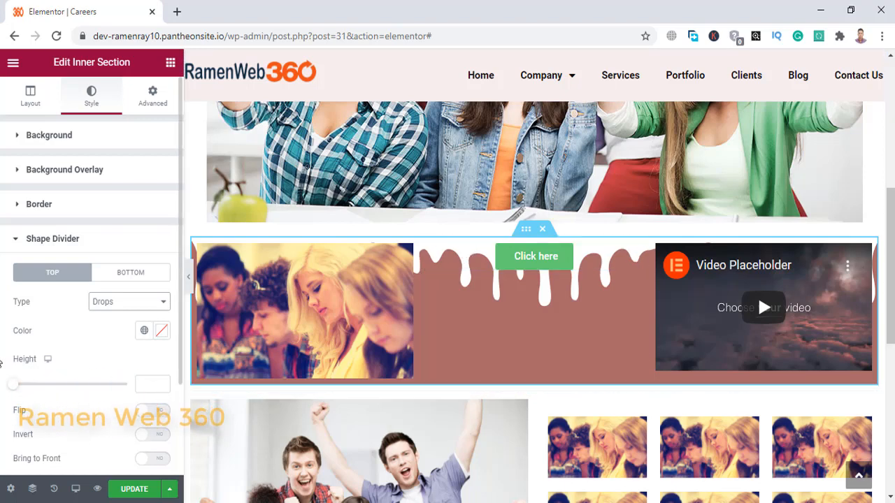
Step: Color the inner section's top Drops shape divider a bright yellow-orange
scroll(0, 361, "down", 3)
scroll(2, 360, "up", 2)
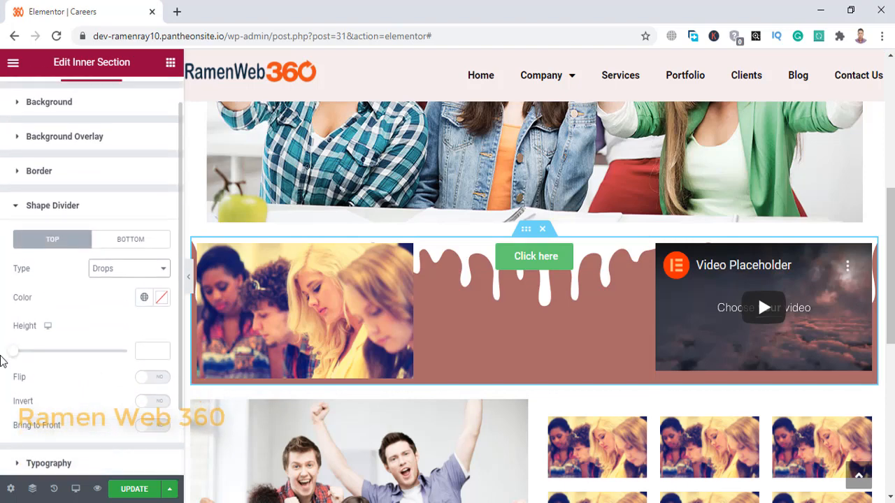
left_click(161, 311)
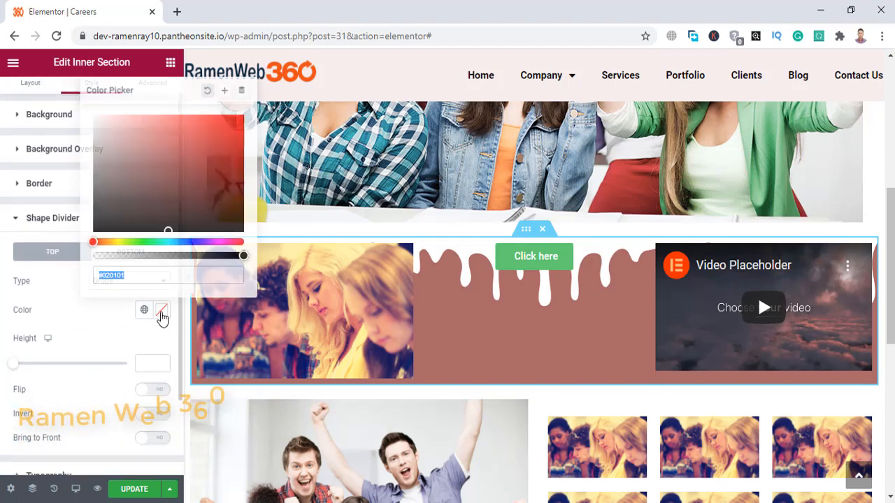
left_click(112, 243)
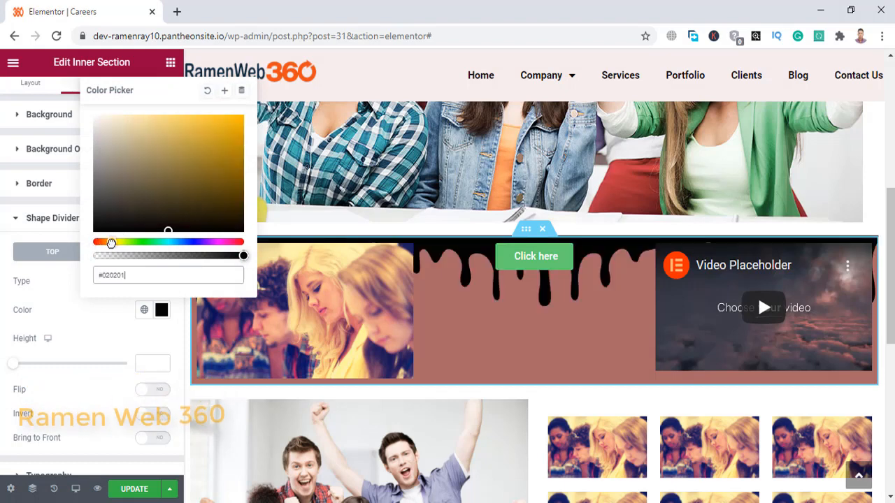
left_click(238, 118)
left_click(352, 294)
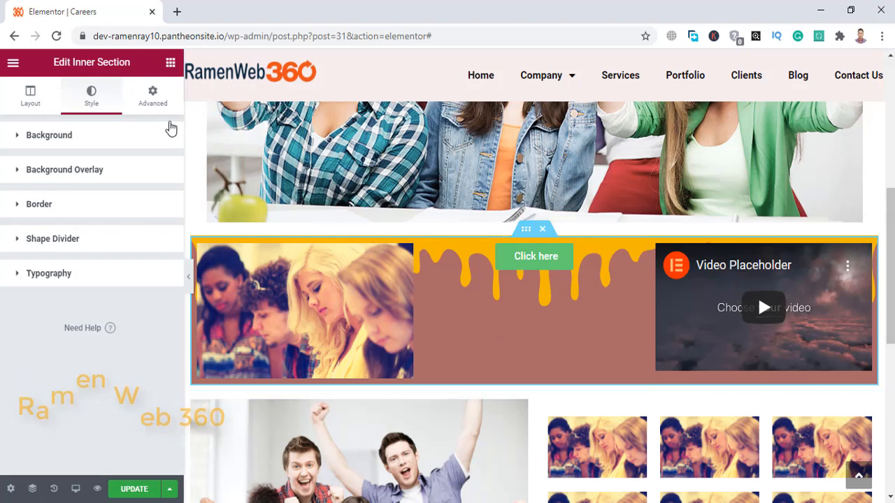
Step: Unlink the inner section's padding values and set only the top padding to 50 px
left_click(154, 101)
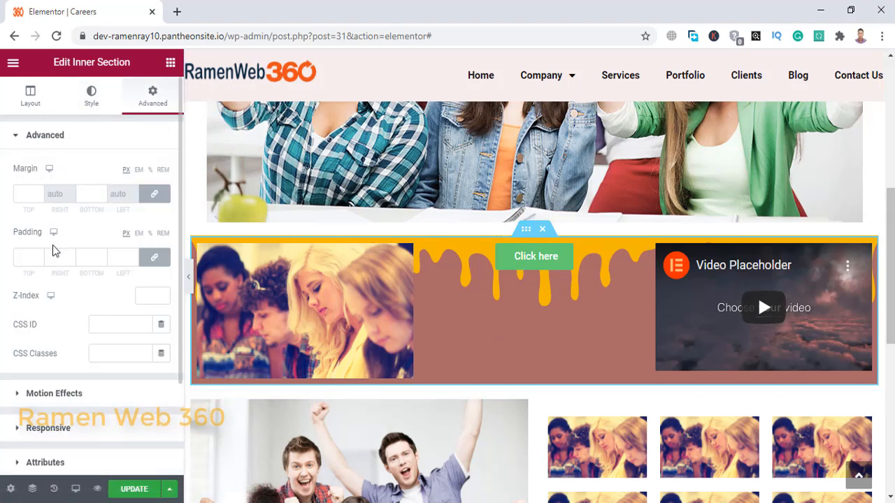
left_click(154, 257)
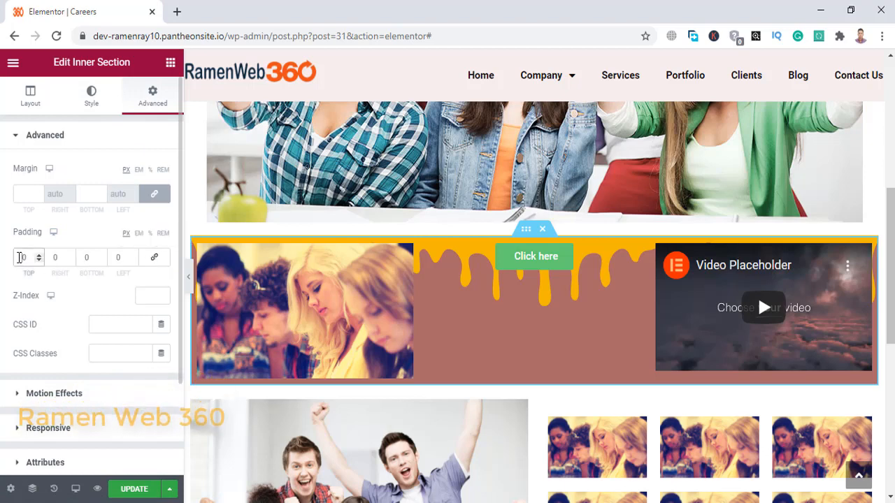
left_click(19, 257)
type("2")
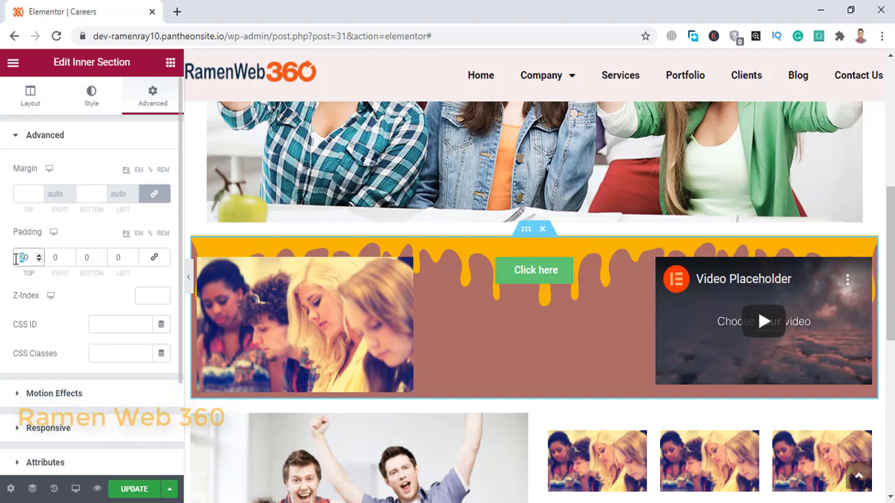
type("50")
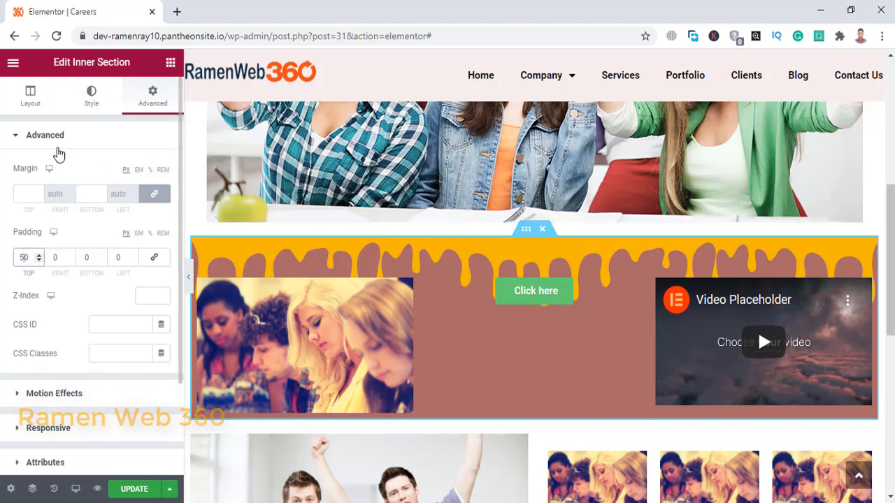
Step: Set the height of the inner section's top shape divider to 89
left_click(82, 105)
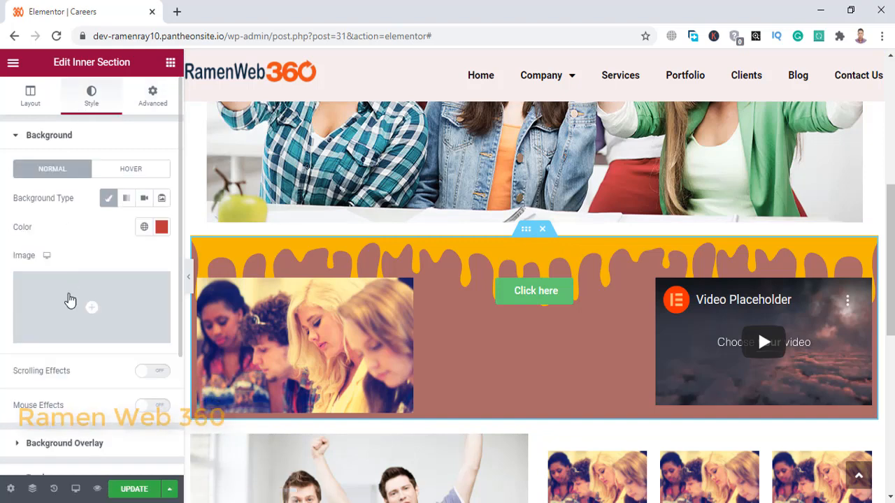
scroll(68, 295, "down", 3)
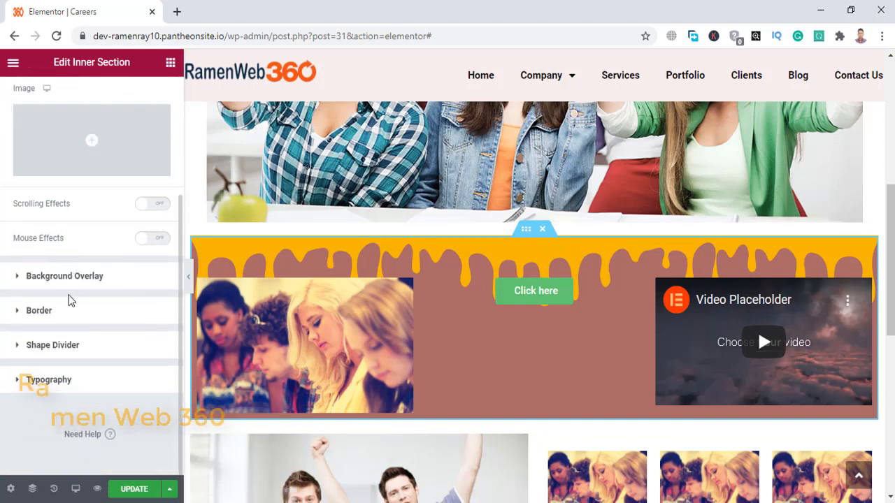
left_click(64, 345)
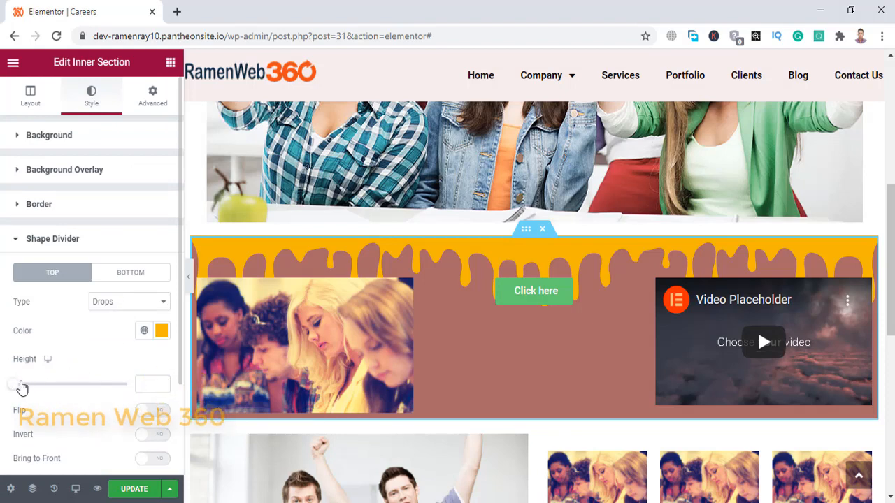
left_click_drag(21, 388, 37, 384)
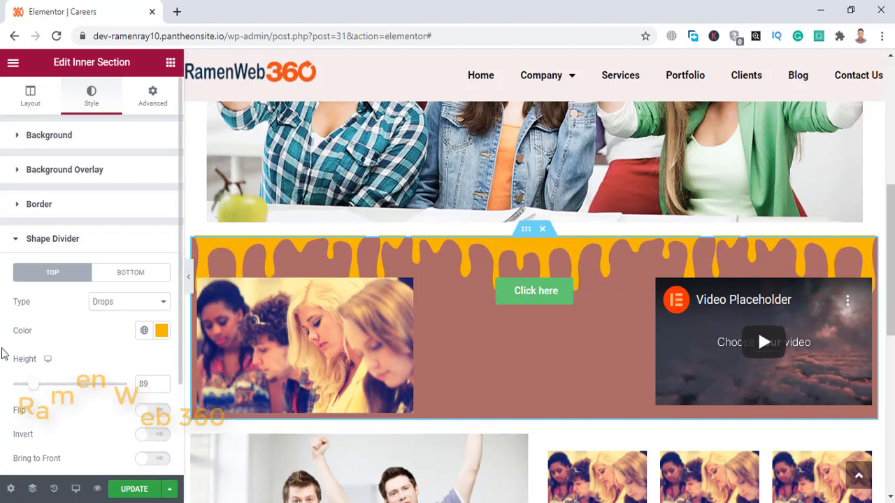
left_click(60, 245)
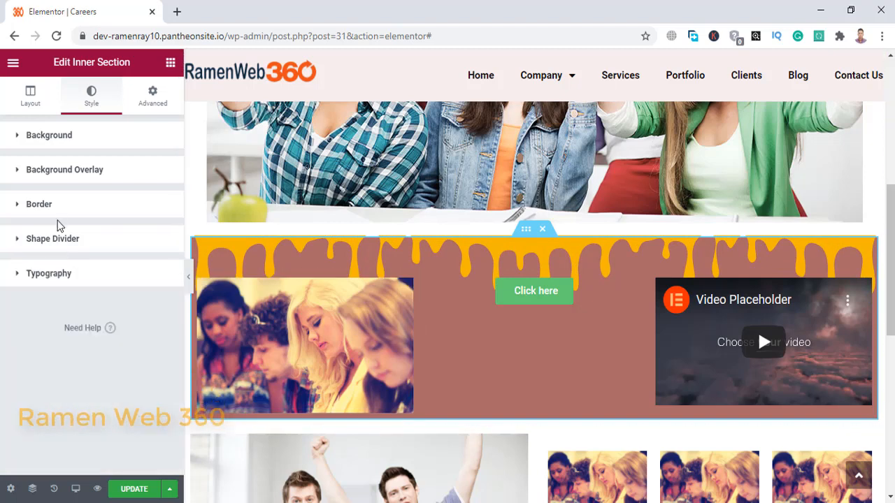
Step: Give the inner section a solid border with a width of 5 on all four sides
left_click(58, 210)
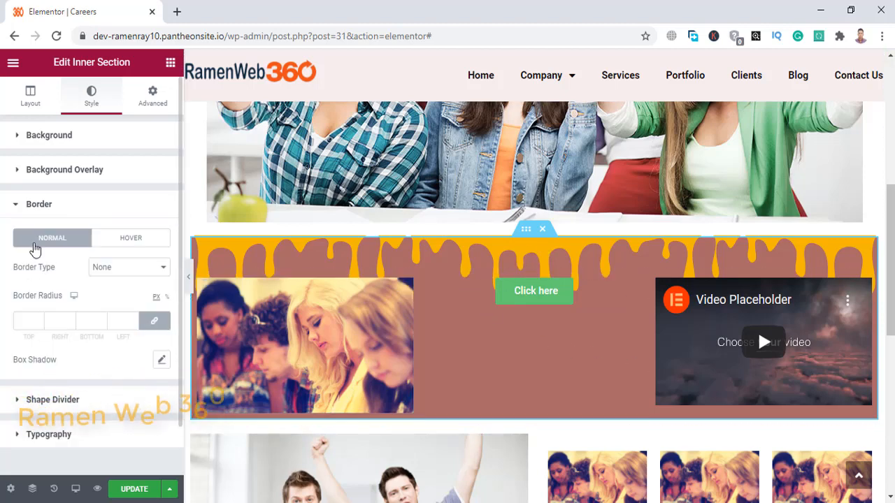
left_click(116, 273)
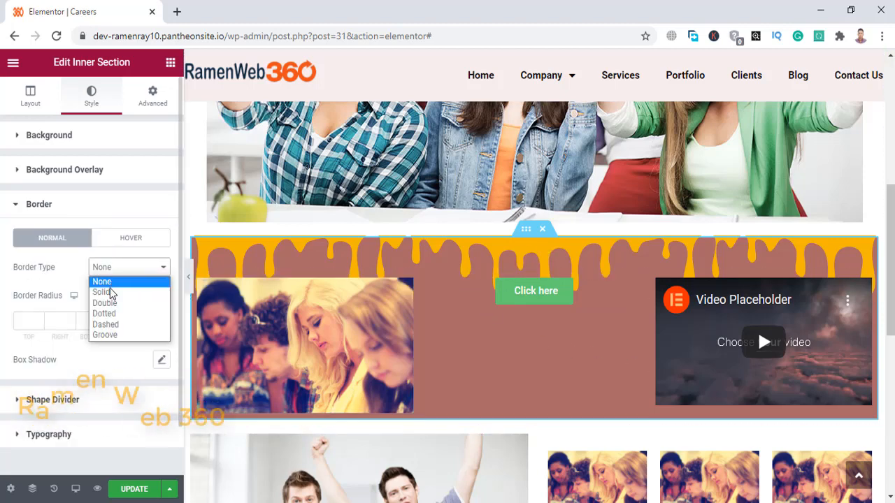
left_click(108, 299)
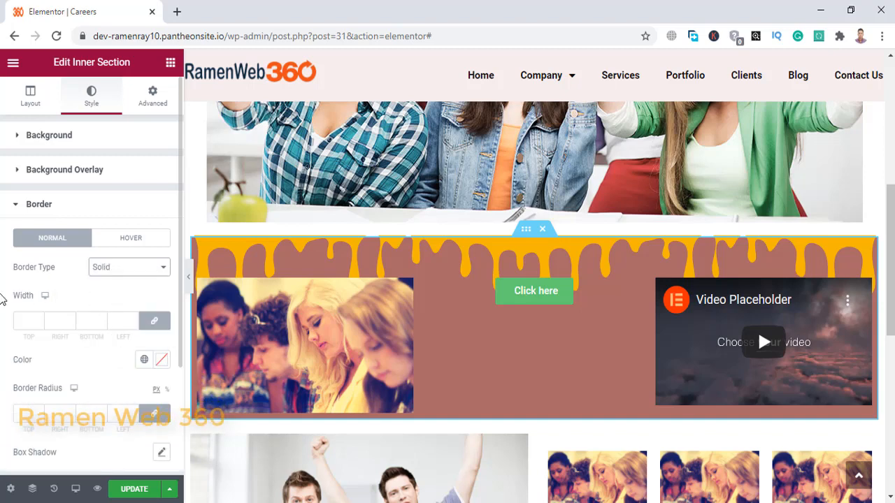
left_click(133, 319)
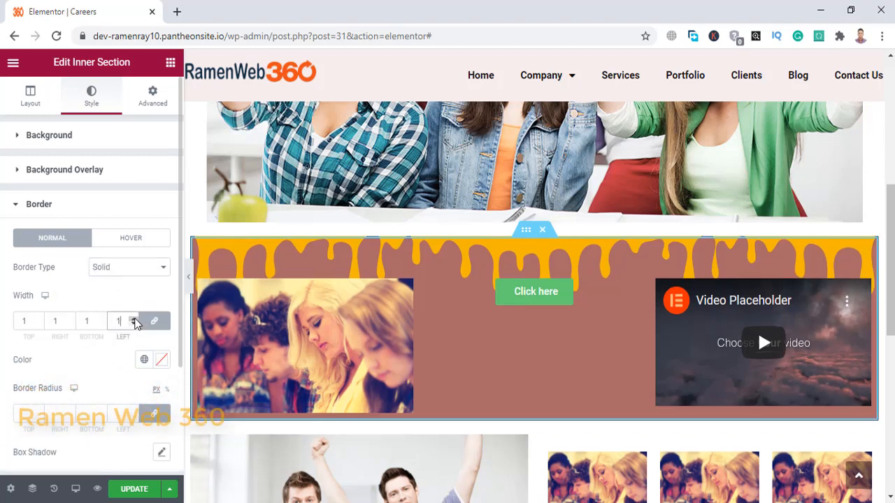
left_click(133, 318)
left_click(133, 319)
left_click(133, 318)
left_click(134, 318)
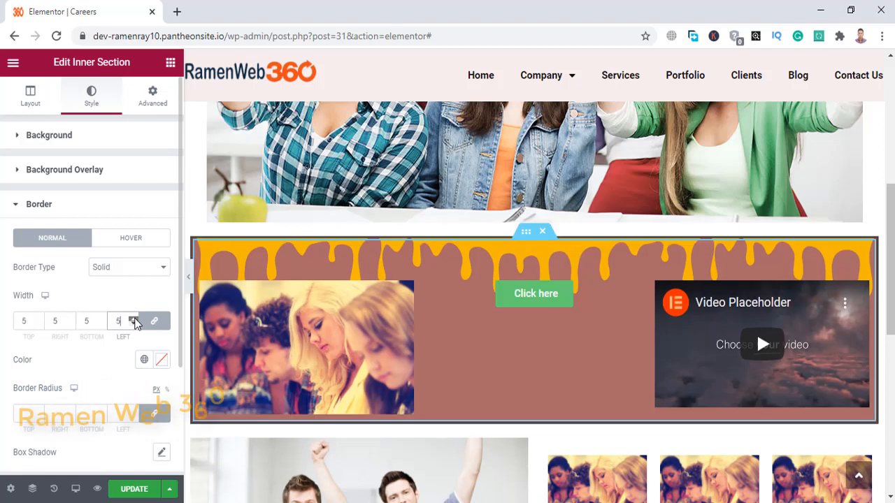
Step: Color the inner section's border bright cyan and round its corners with a 32 px radius on all sides
left_click(161, 359)
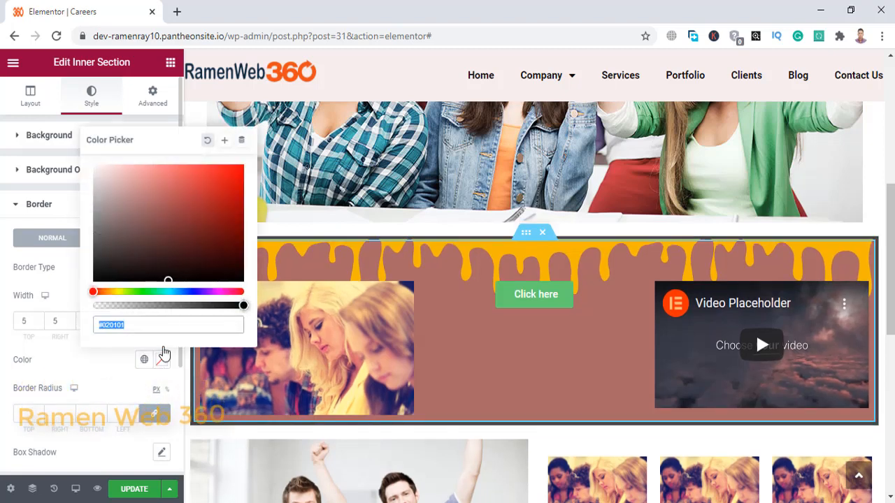
left_click(168, 288)
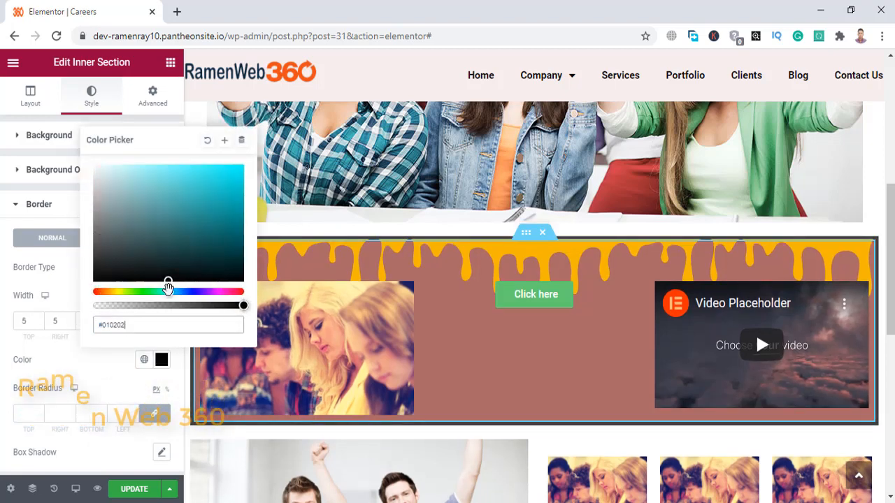
left_click(238, 169)
left_click(1, 264)
scroll(2, 381, "down", 1)
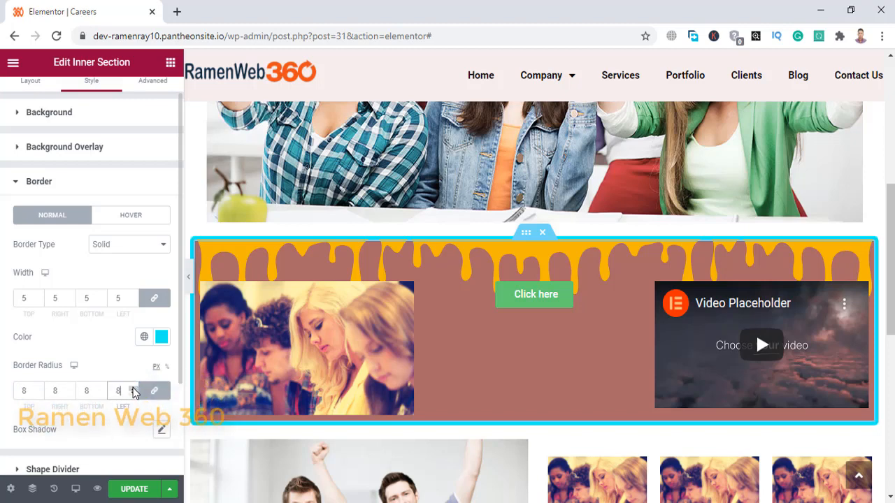
left_click(132, 389)
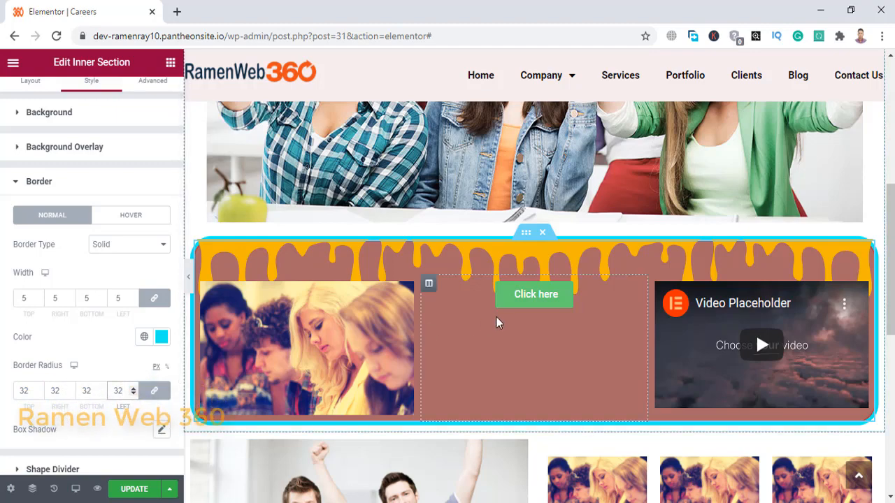
scroll(477, 321, "down", 4)
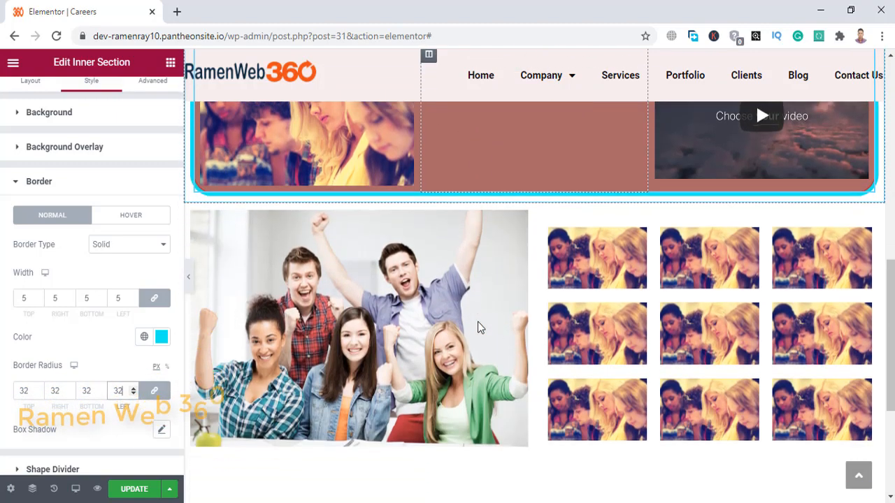
scroll(472, 329, "up", 1)
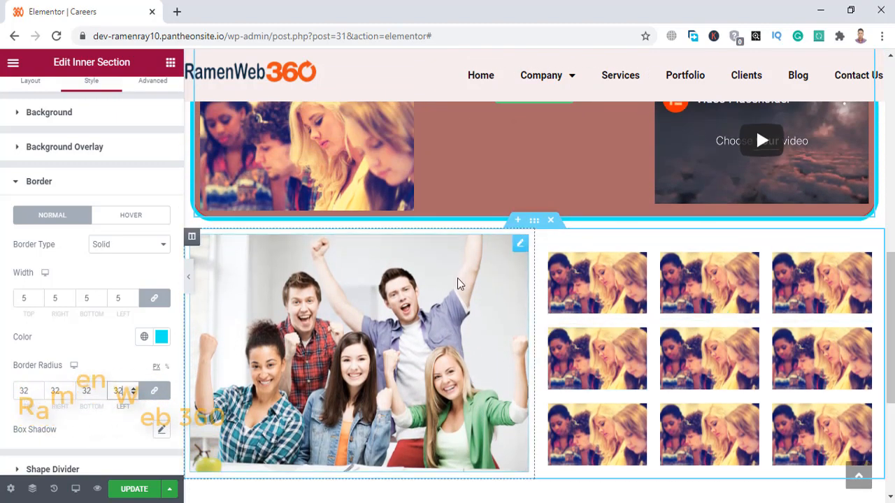
scroll(458, 283, "up", 3)
scroll(473, 340, "down", 1)
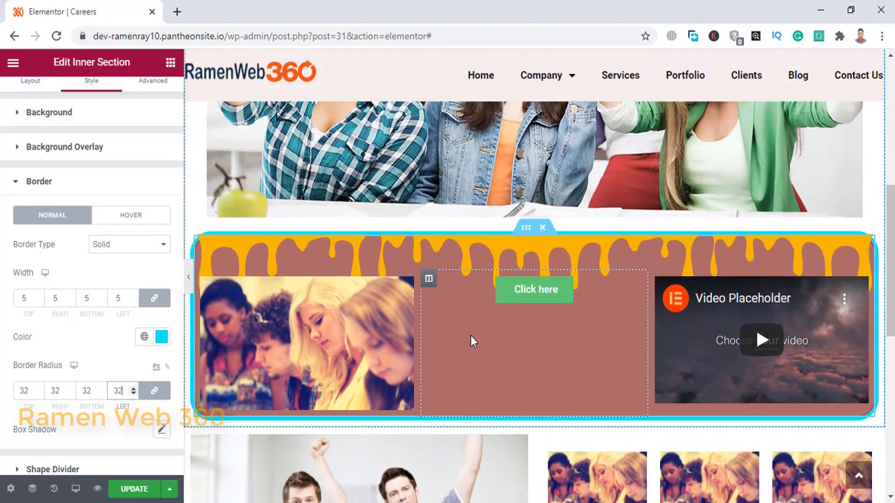
scroll(496, 348, "down", 3)
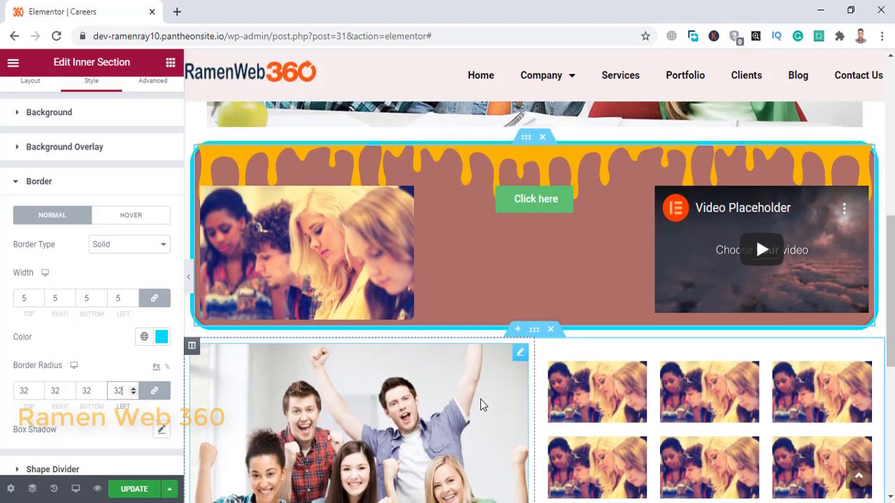
scroll(467, 374, "down", 1)
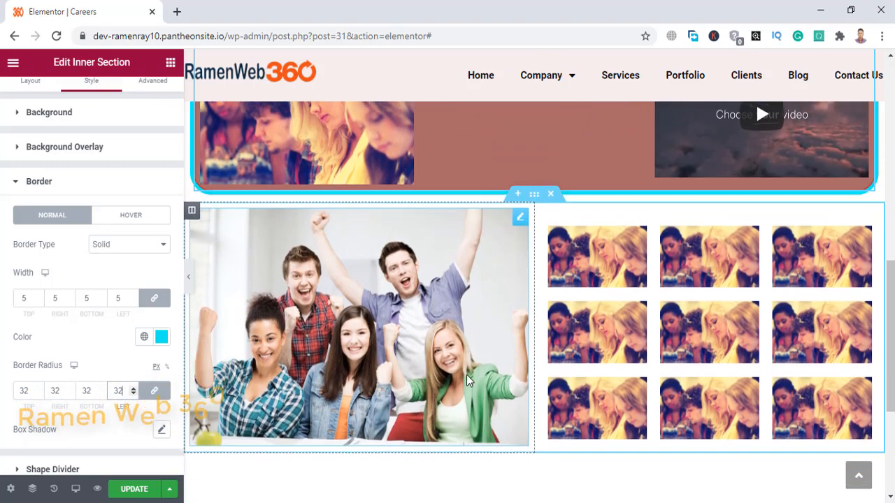